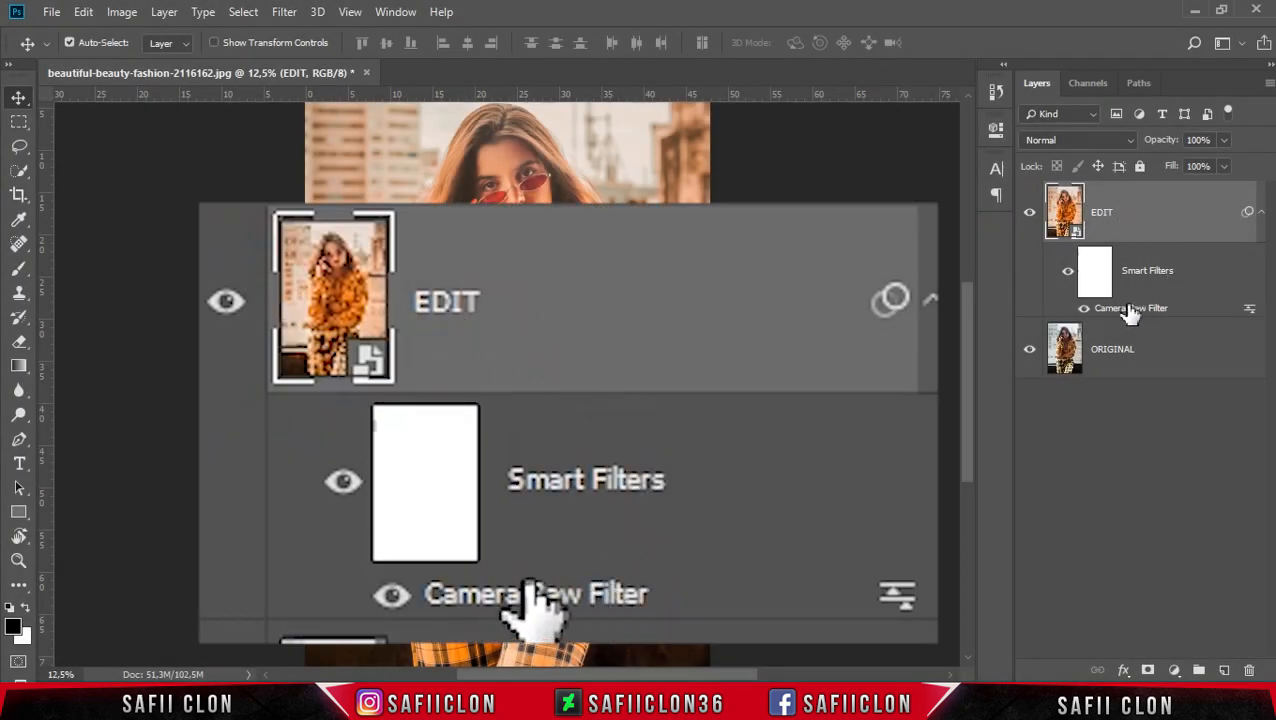
Save all Camera Raw settings of the EDIT layer's filter as WARM (.xmp) in the Warm folder on drive D, and close the filter
double_click(1130, 310)
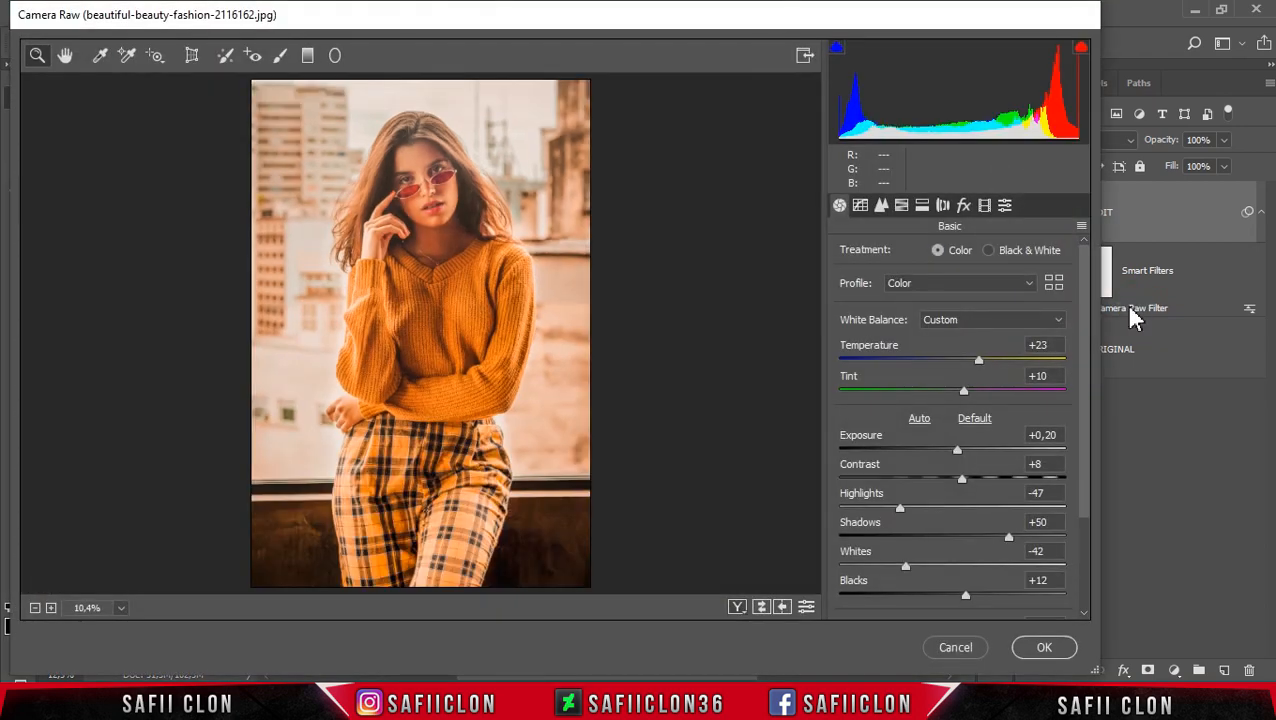
left_click(1081, 227)
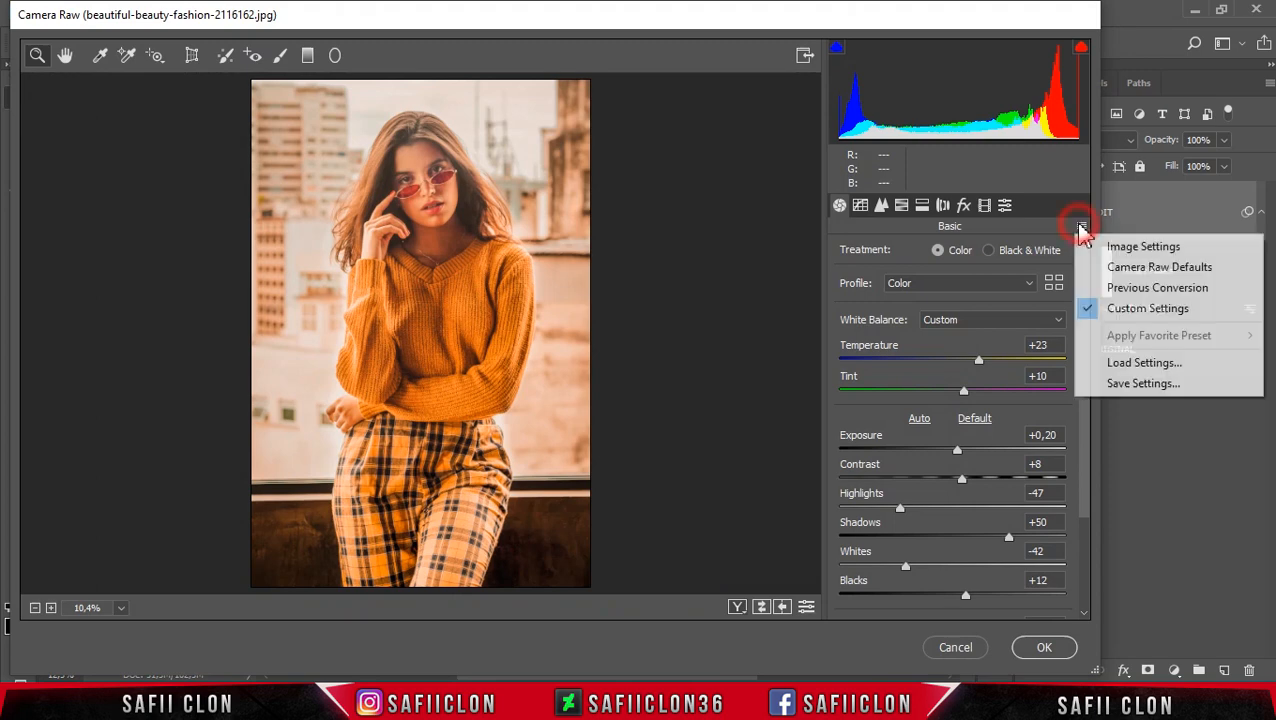
left_click(1145, 385)
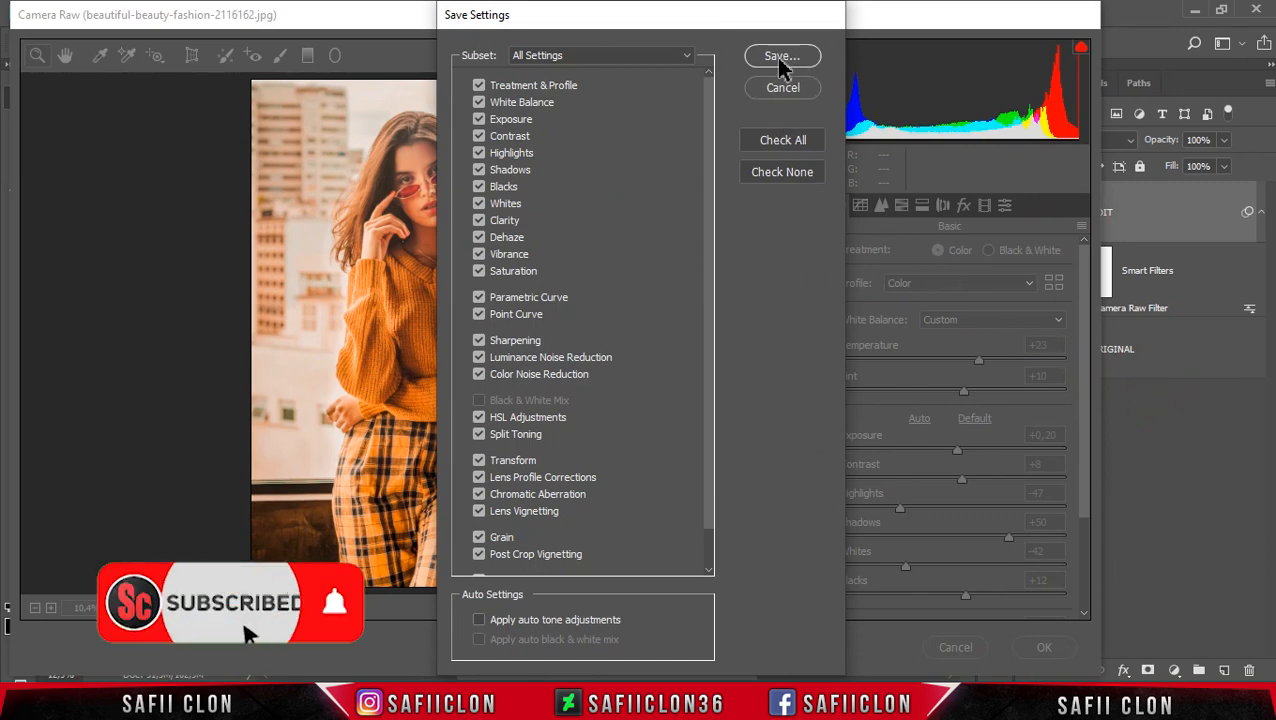
left_click(778, 58)
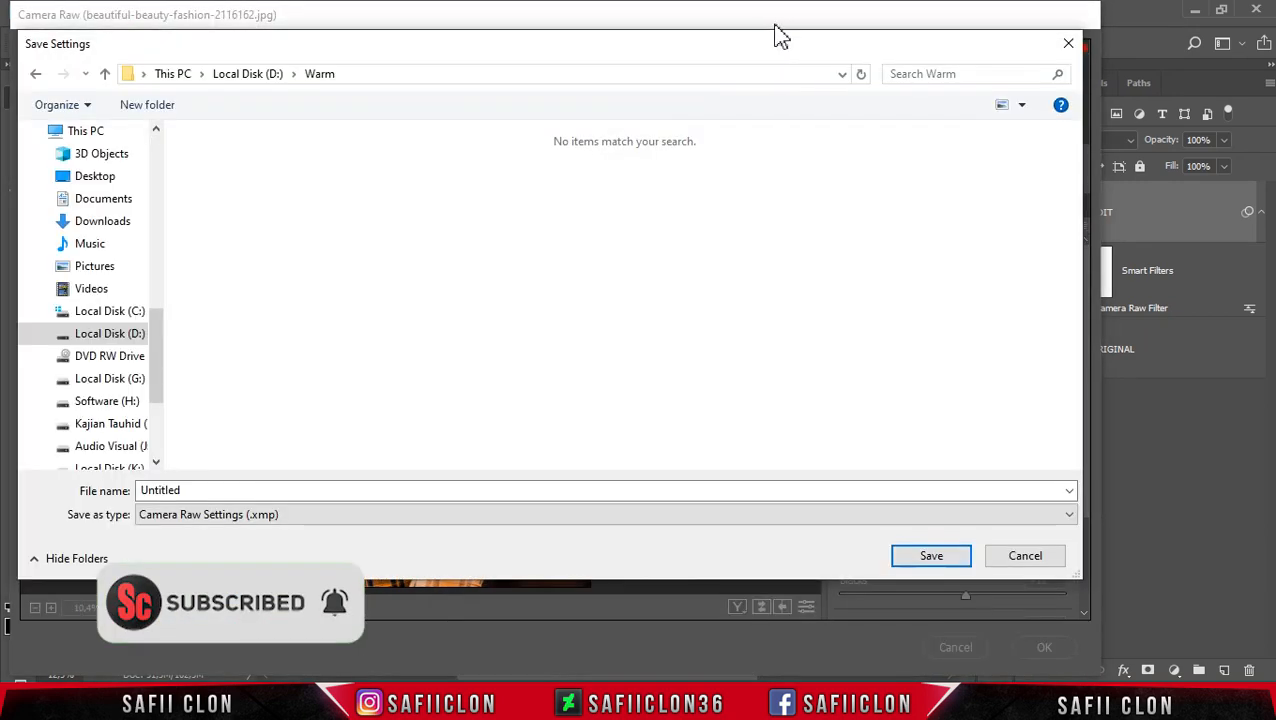
double_click(209, 491)
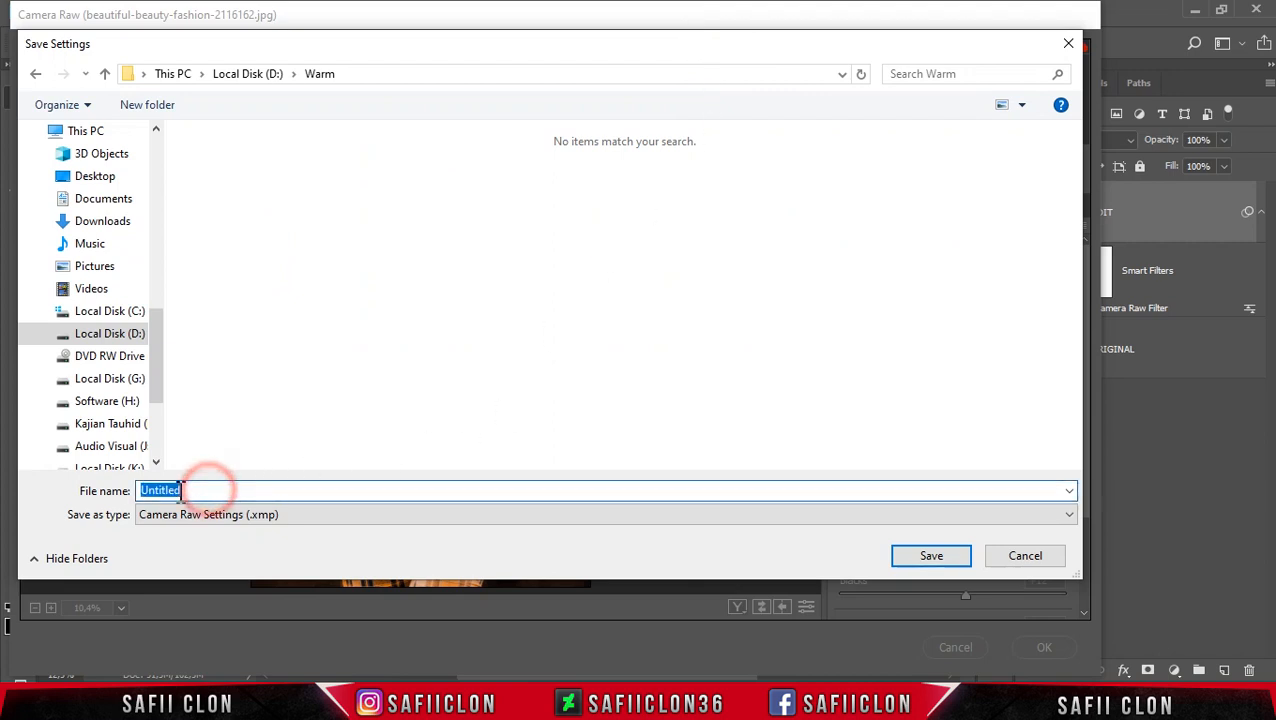
type("WARM")
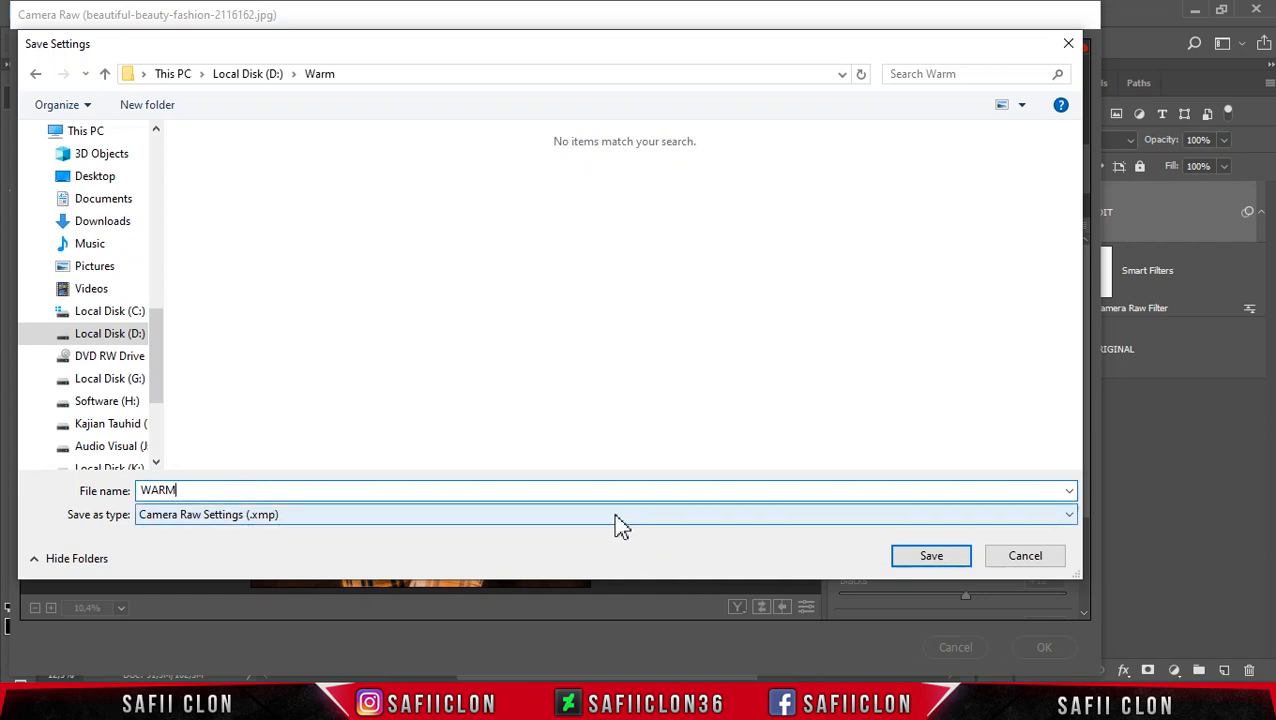
left_click(610, 516)
left_click(396, 535)
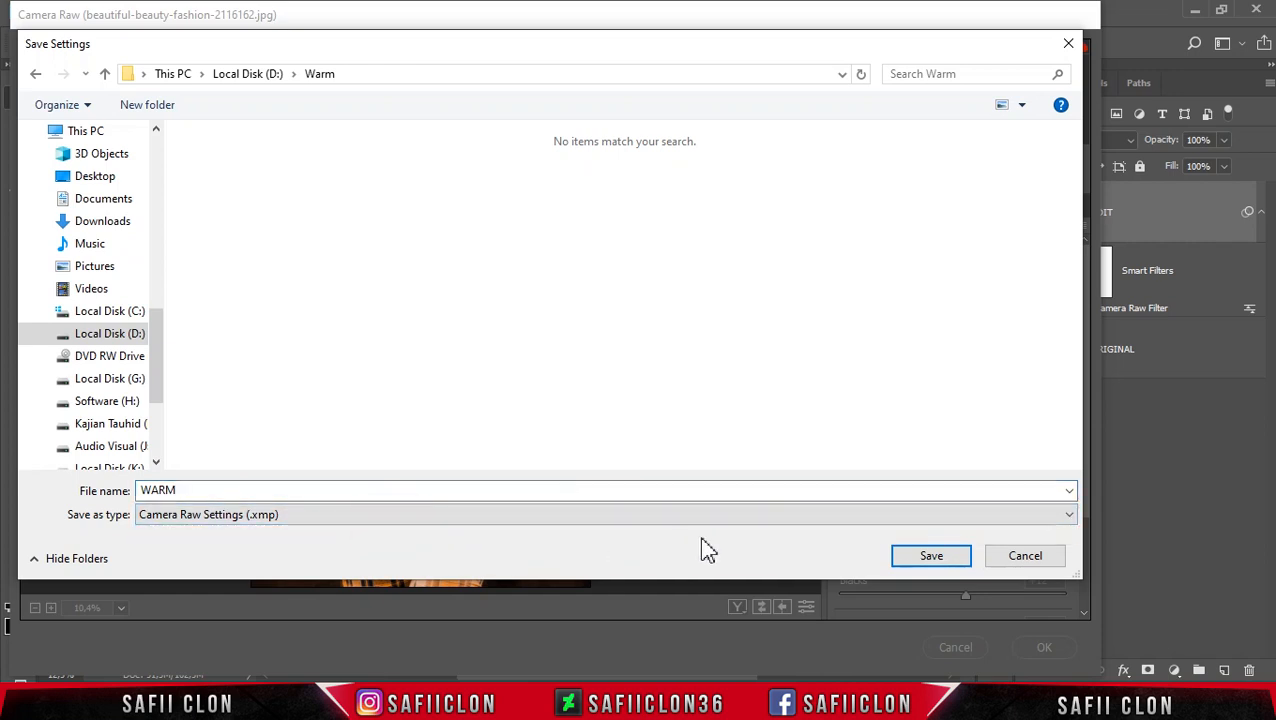
left_click(931, 560)
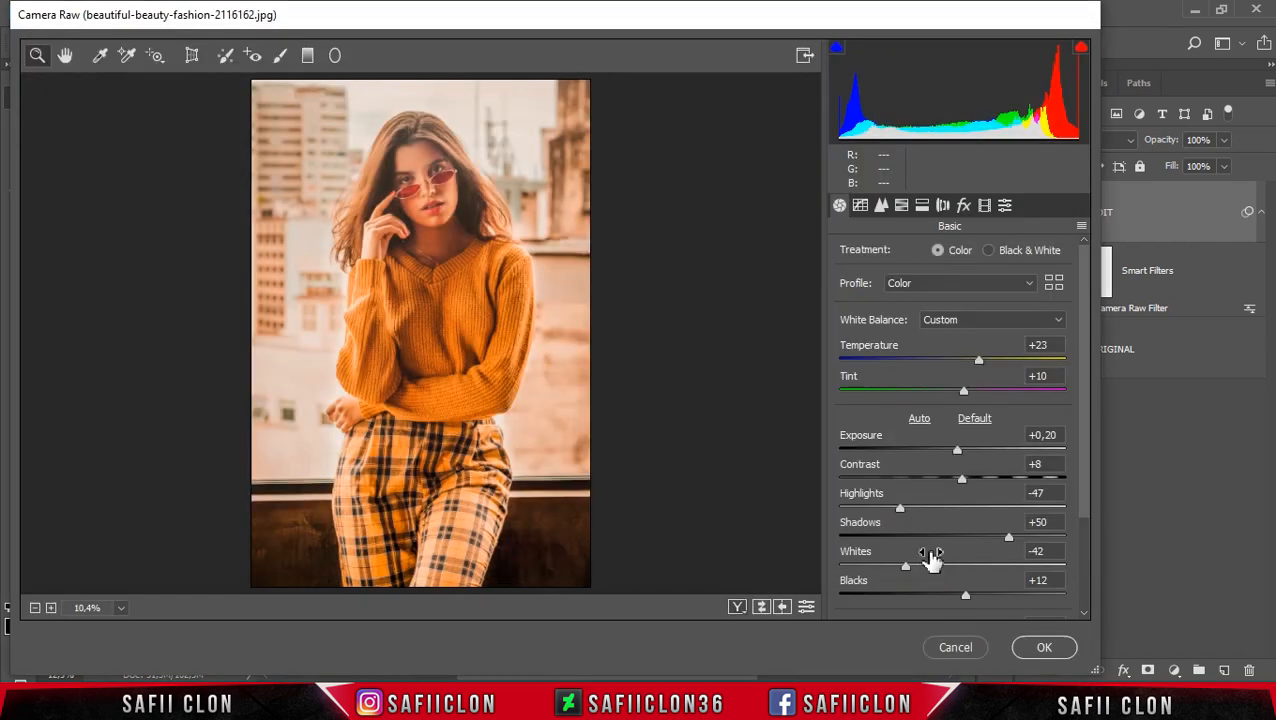
left_click(1040, 650)
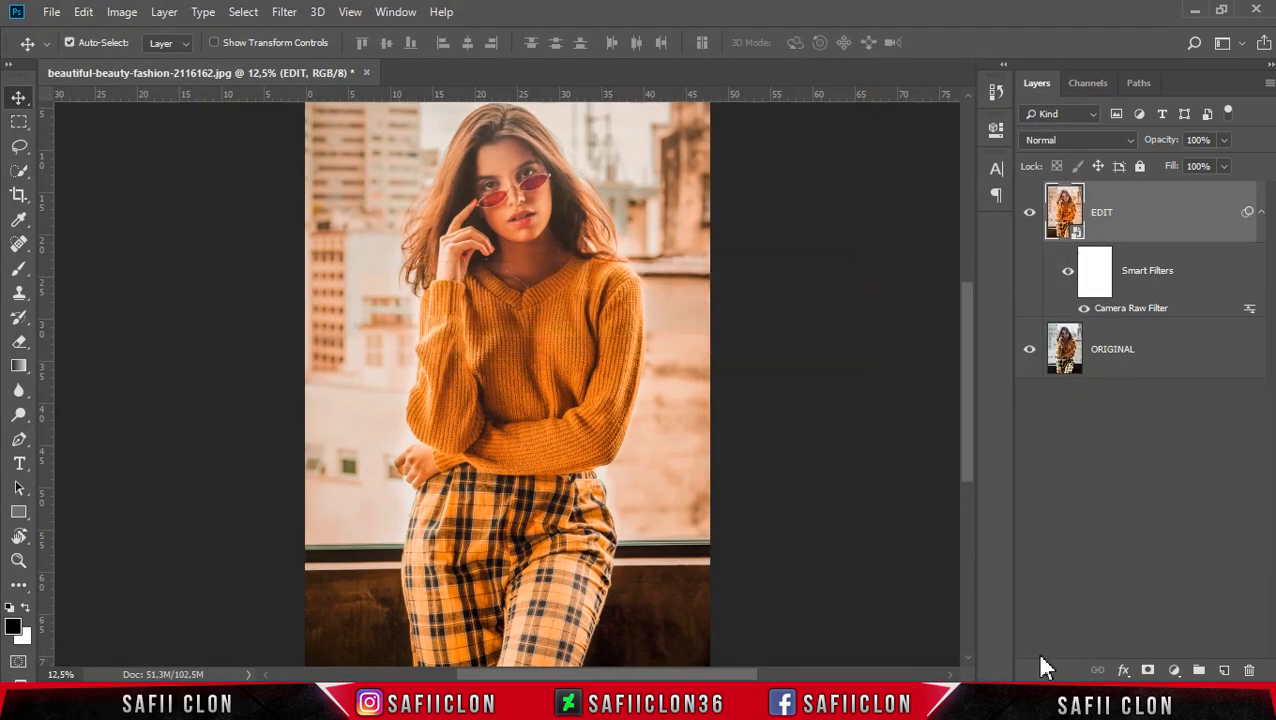
Toggle the EDIT layer's visibility to compare the warm edit with the original photo
left_click(1029, 225)
left_click(1029, 225)
left_click(1029, 226)
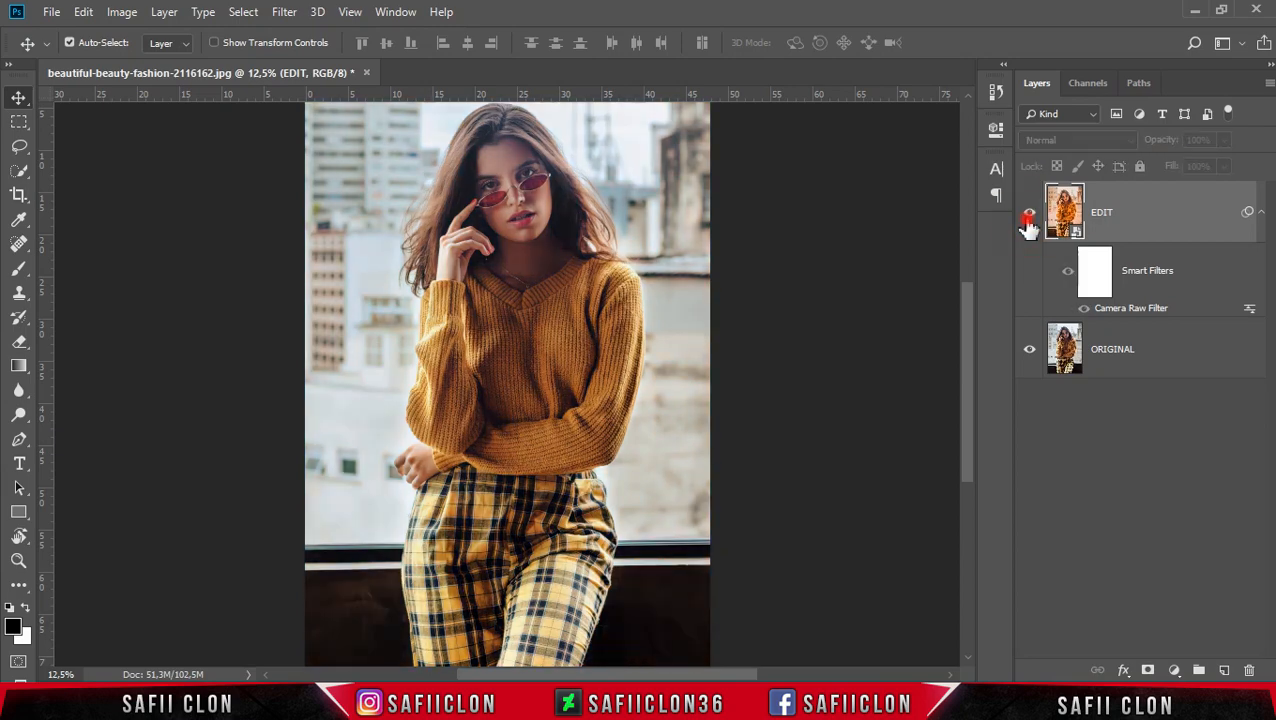
left_click(1029, 226)
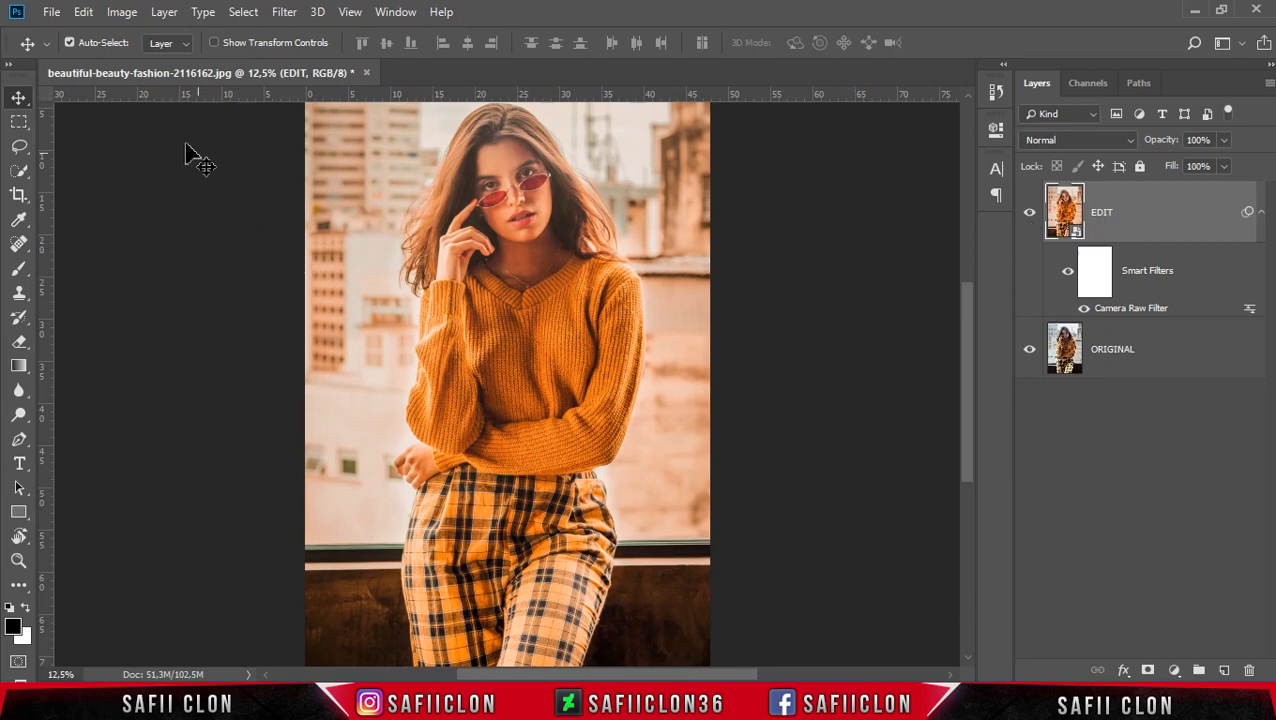
Open the photo arch-beautiful-blue-1193941 from the Warm folder as a new document
left_click(53, 14)
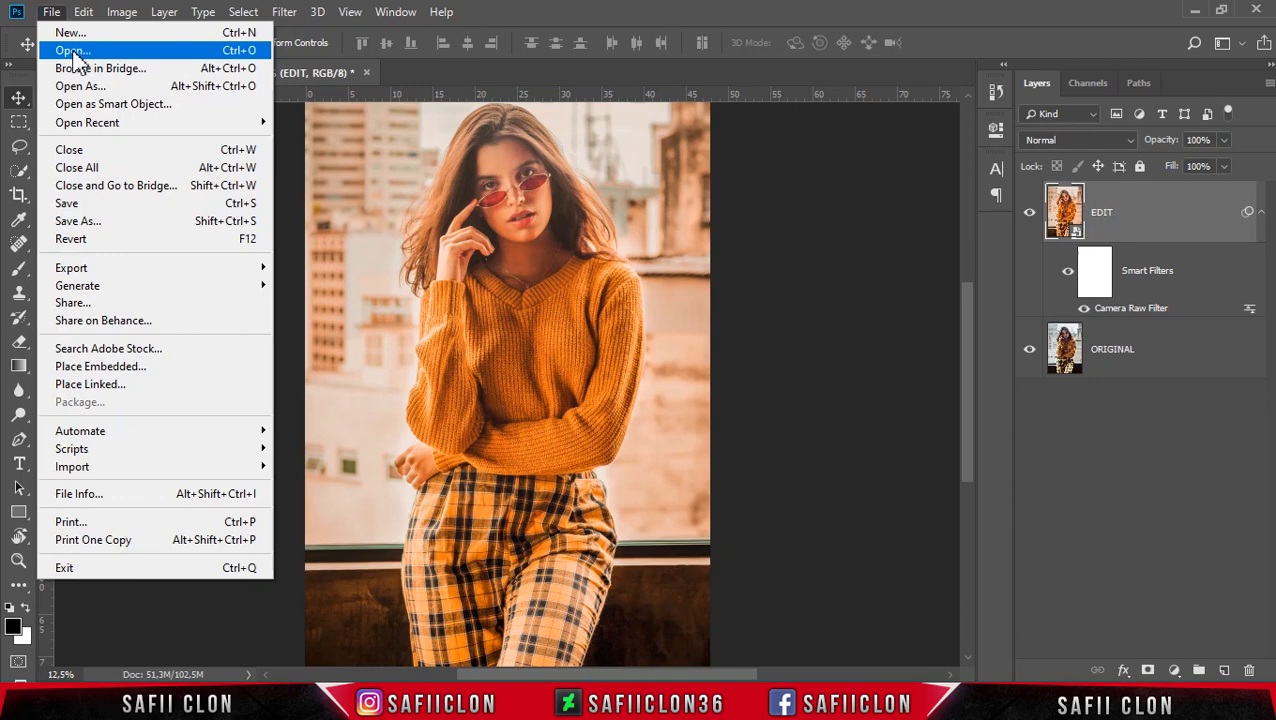
left_click(82, 51)
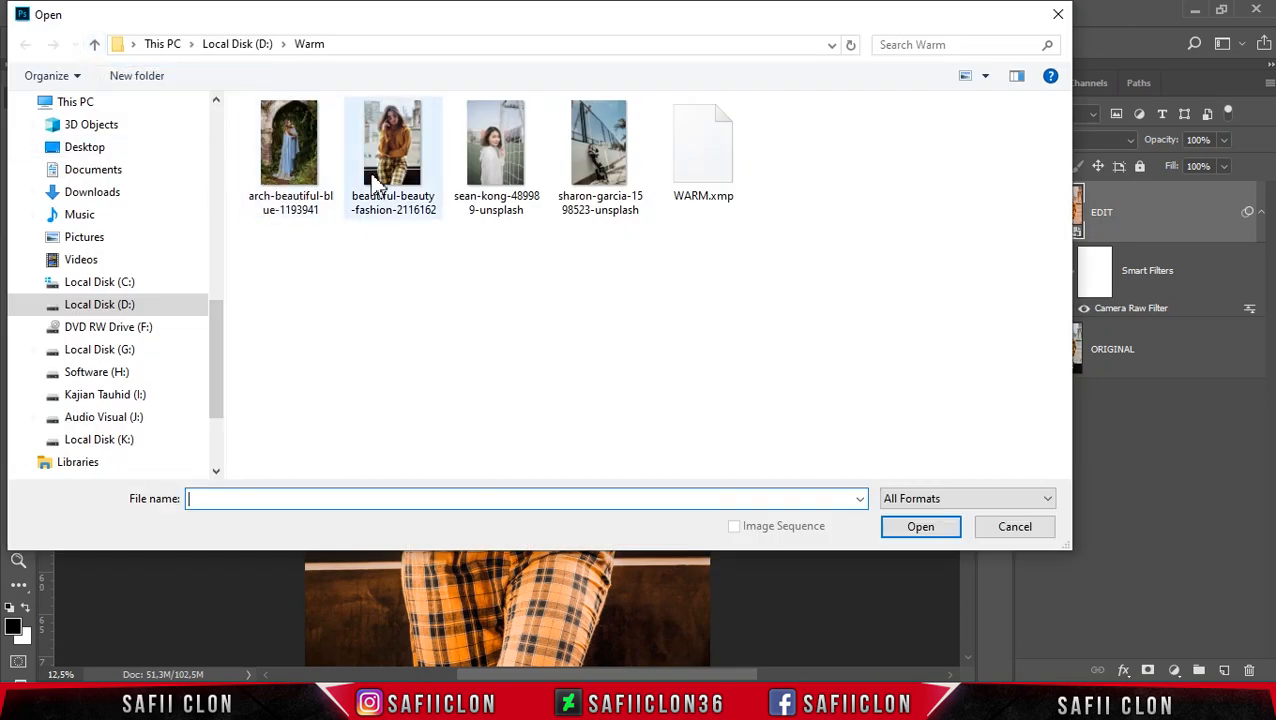
left_click(300, 165)
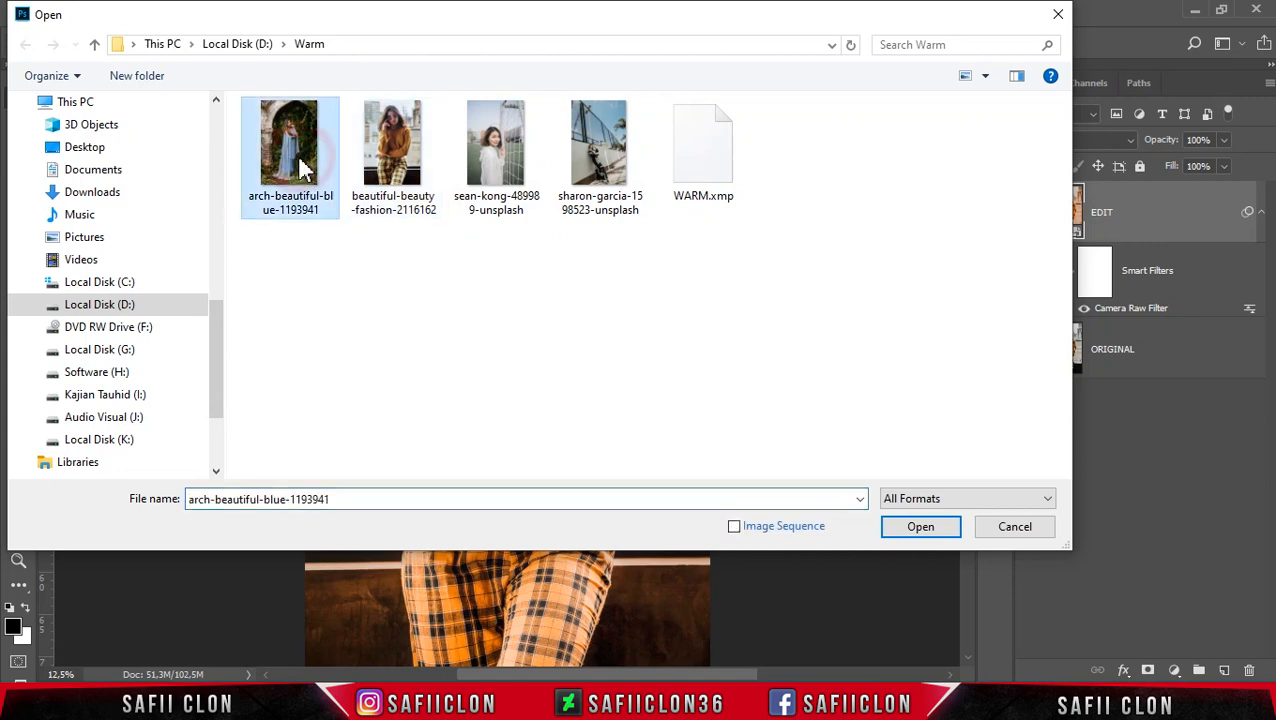
left_click(916, 528)
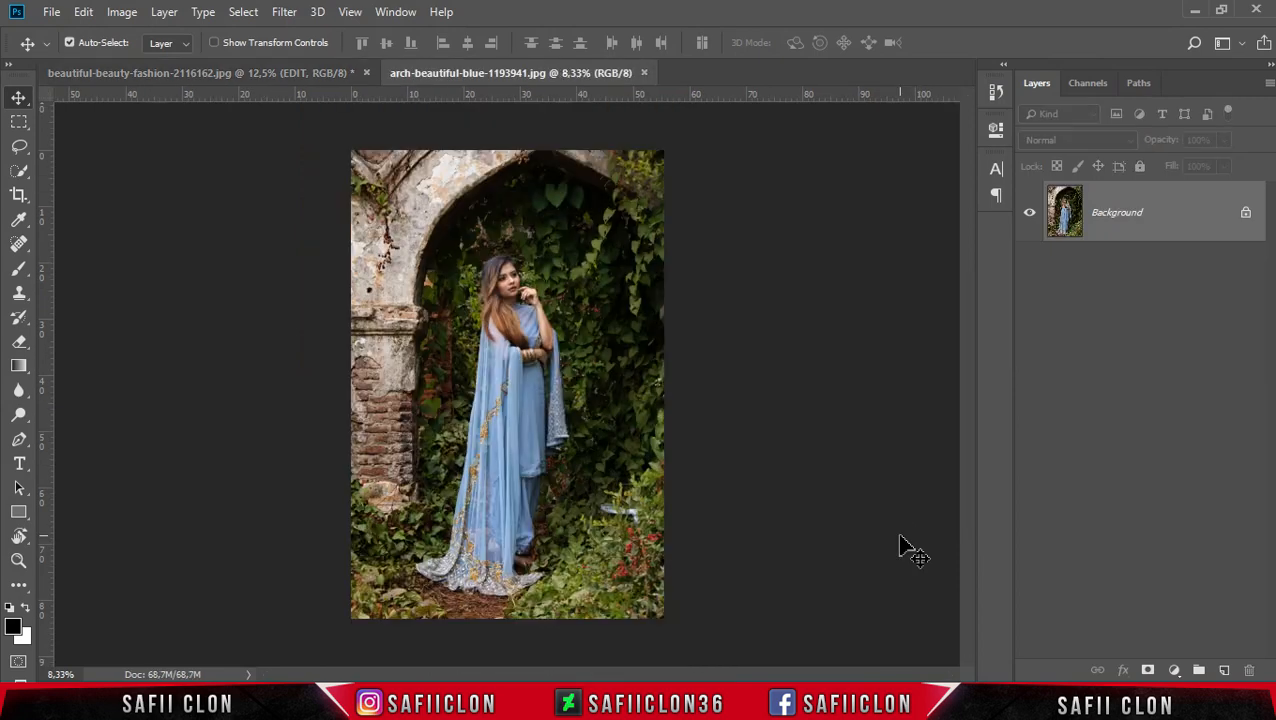
Unlock the Background layer of the arch photo and duplicate it within the same document
left_click(1246, 220)
left_click(1168, 214)
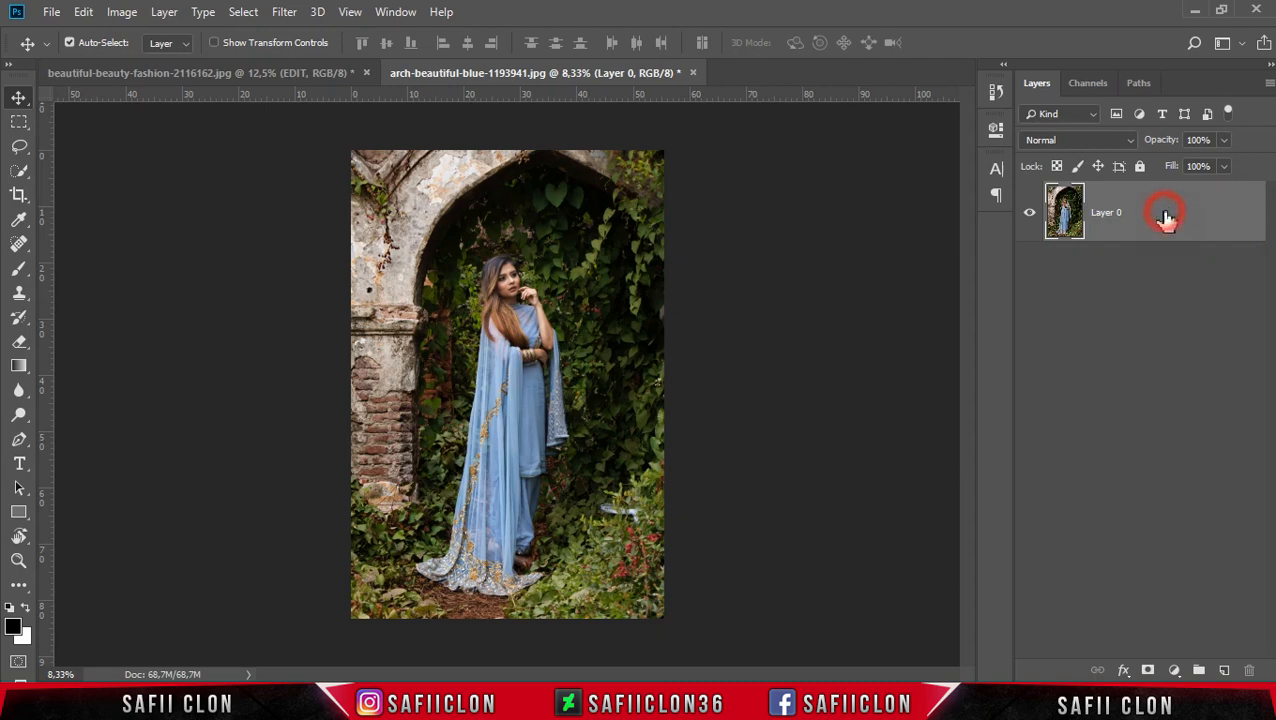
right_click(1166, 217)
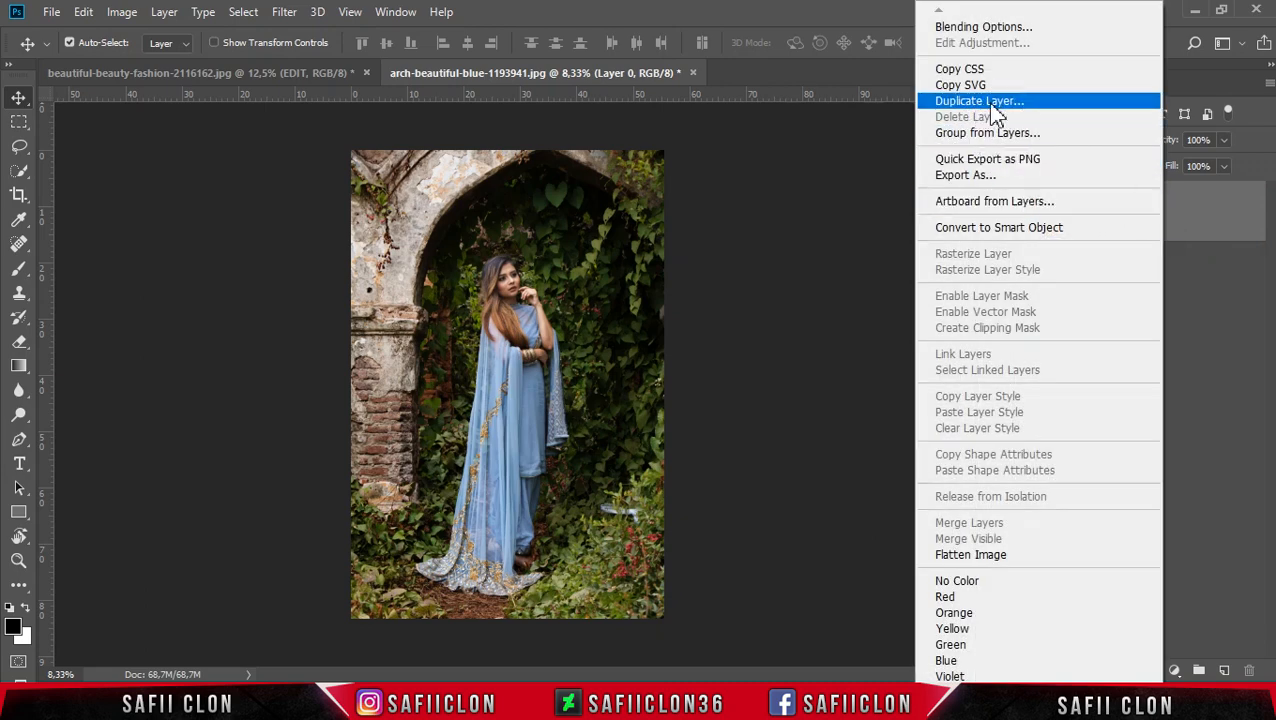
left_click(984, 102)
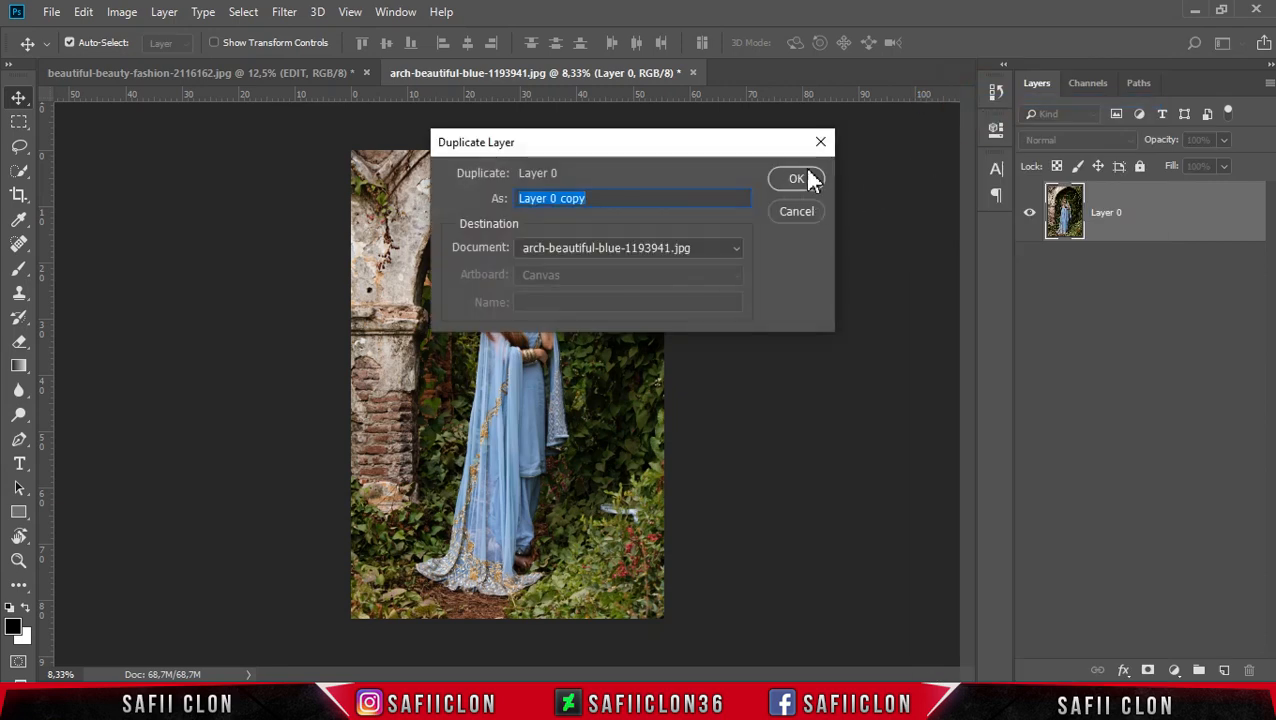
left_click(806, 181)
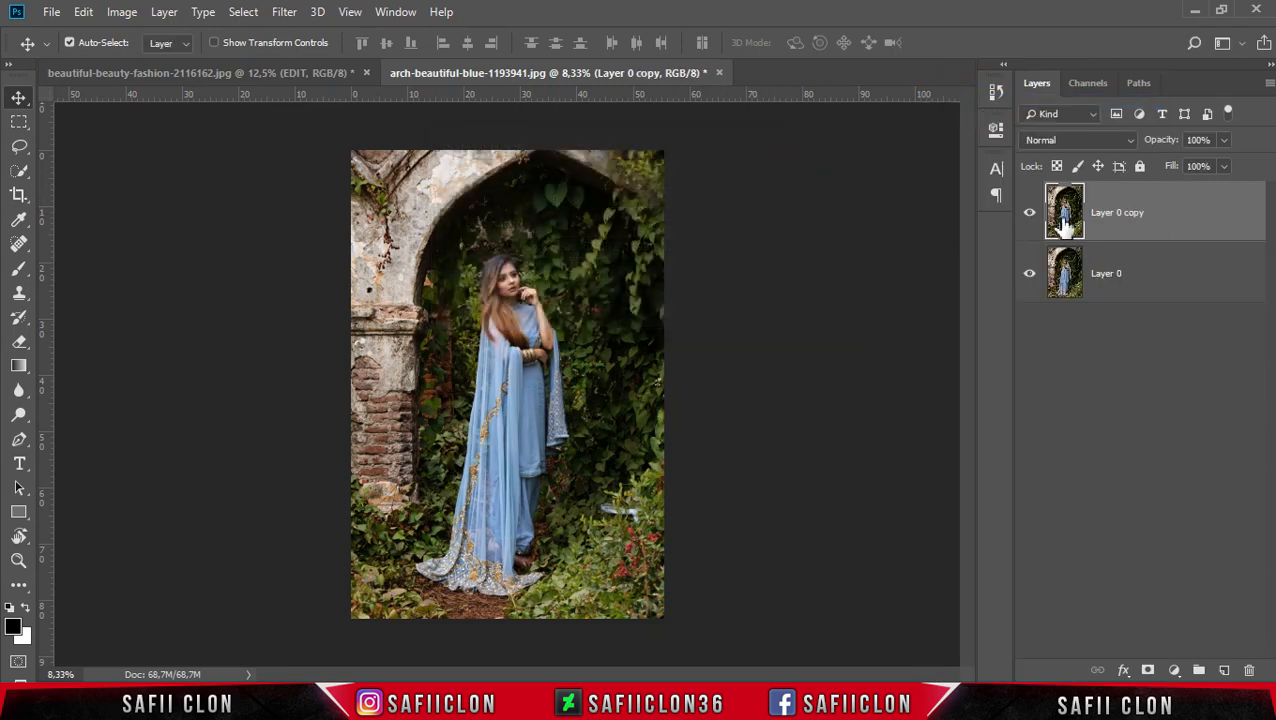
Convert the duplicated layer to a smart object and start the Camera Raw Filter on it
right_click(1171, 214)
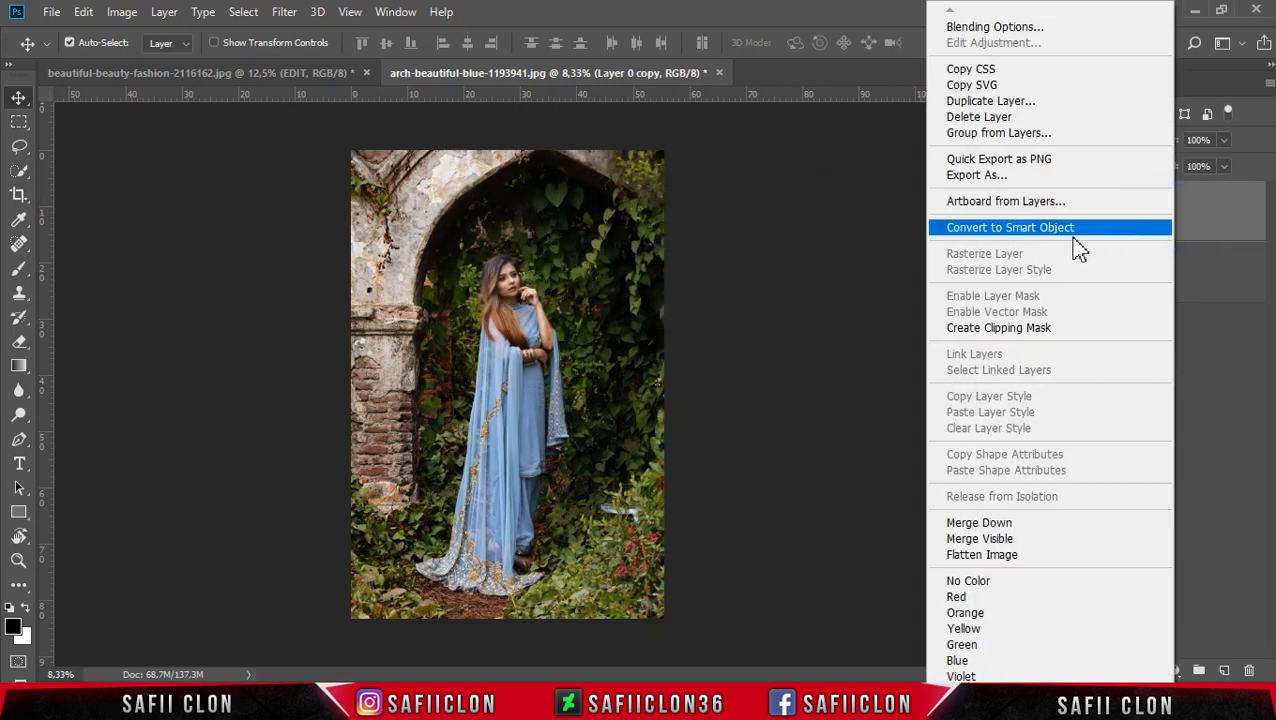
left_click(1008, 230)
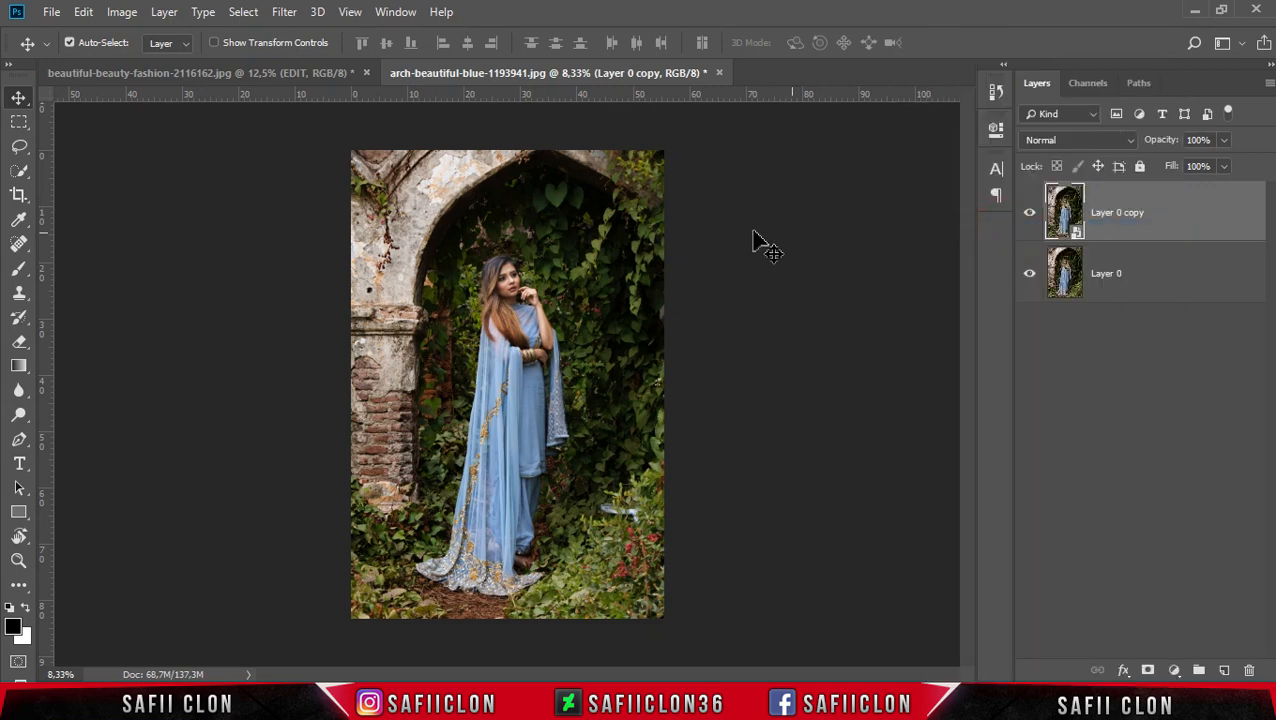
left_click(282, 14)
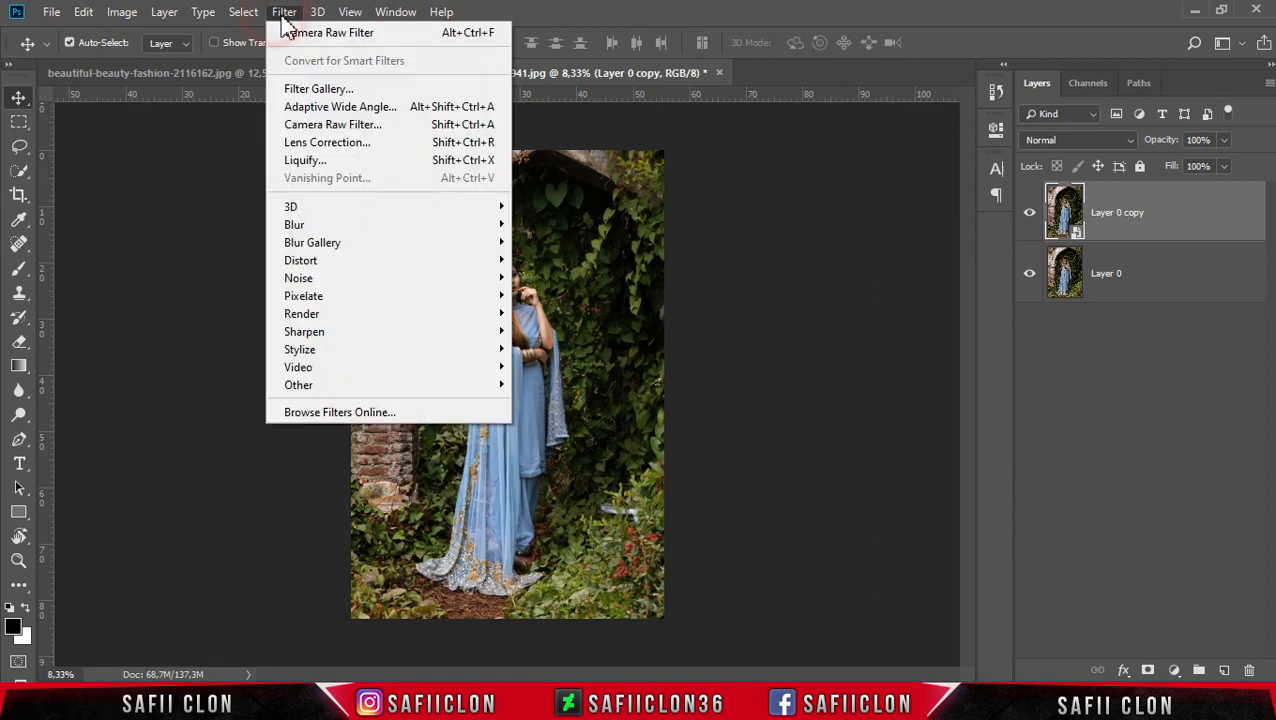
left_click(351, 131)
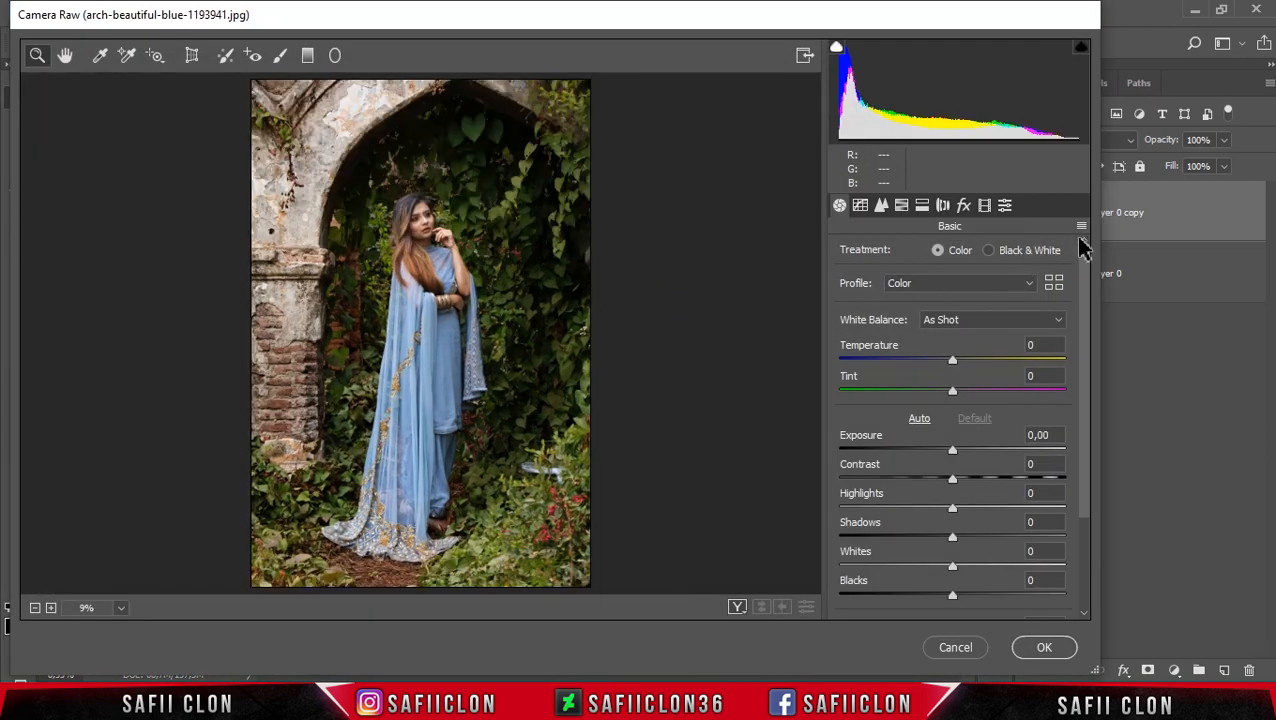
Load the saved settings file WARM.xmp into the Camera Raw Filter
left_click(1082, 228)
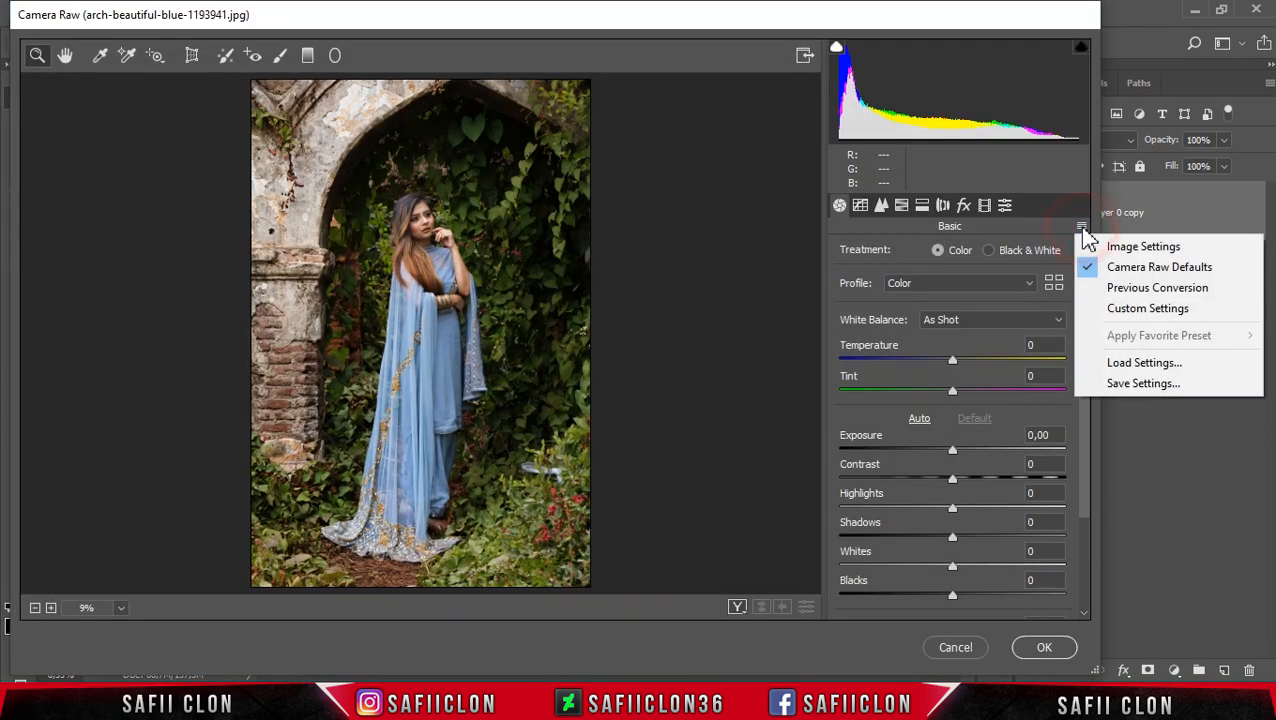
left_click(1137, 365)
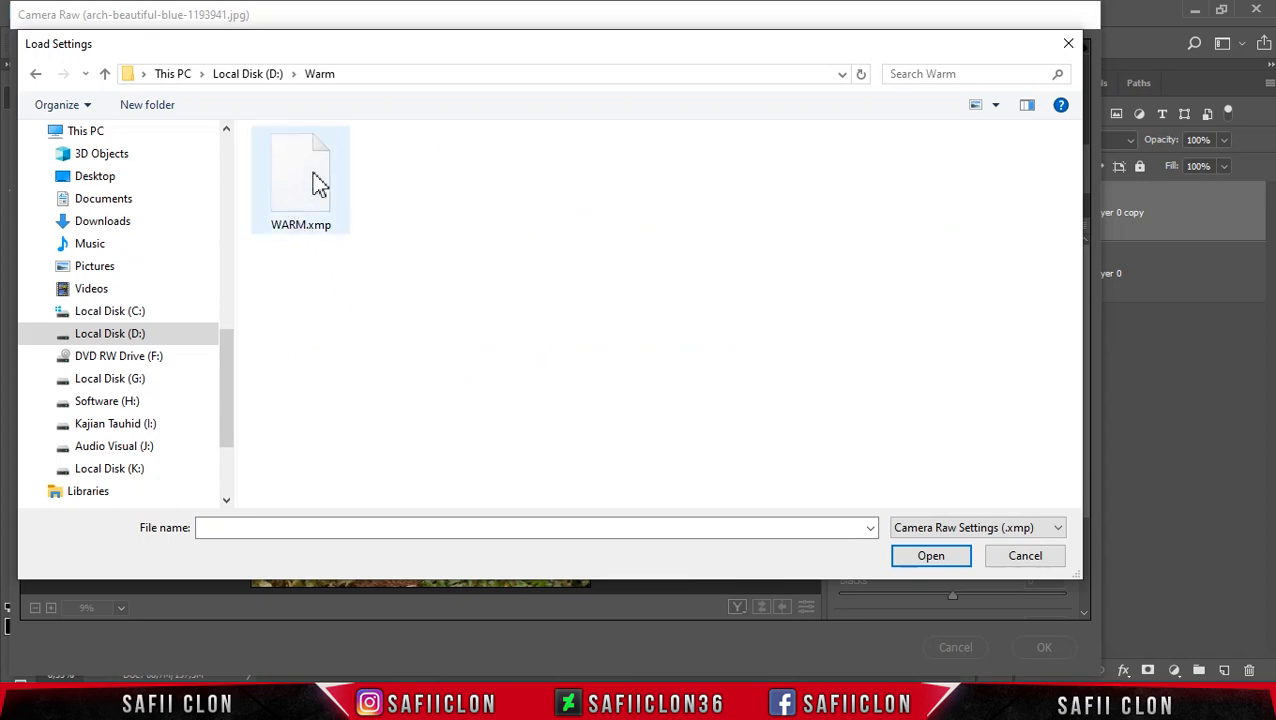
left_click(297, 190)
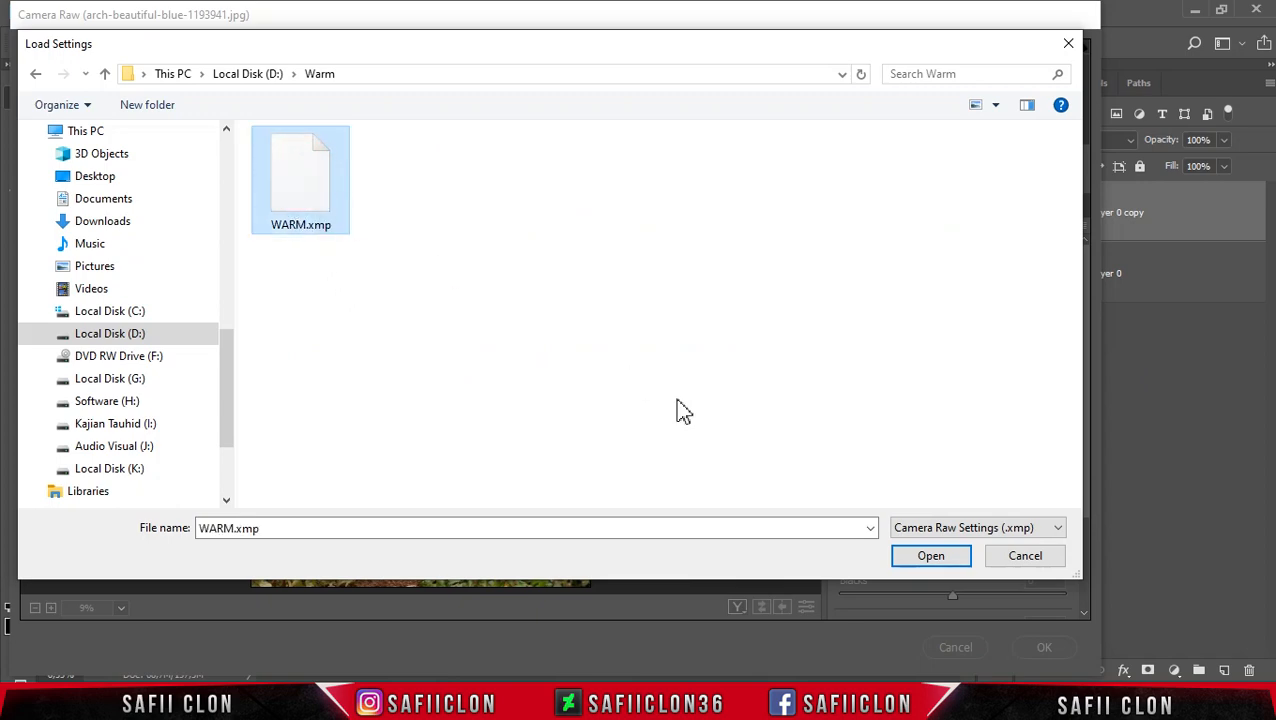
left_click(931, 560)
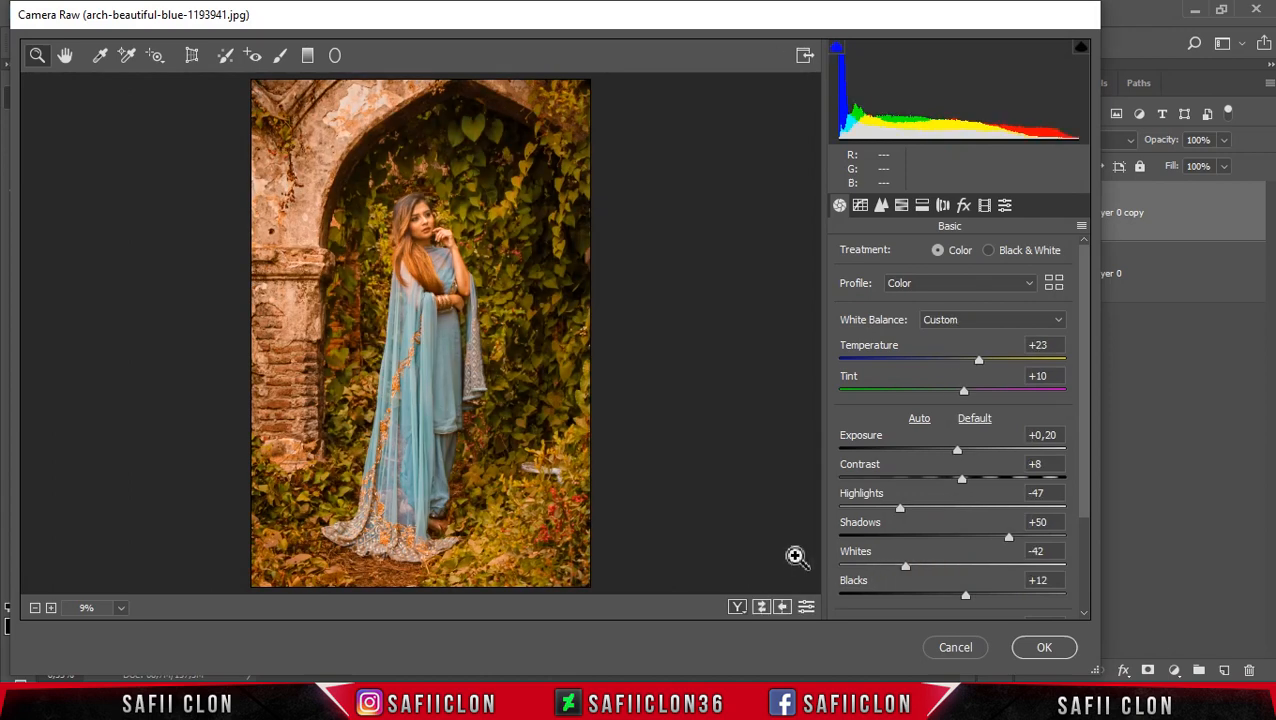
Cycle through the before/after views of the arch photo and apply the Camera Raw Filter to the duplicated layer
left_click(737, 607)
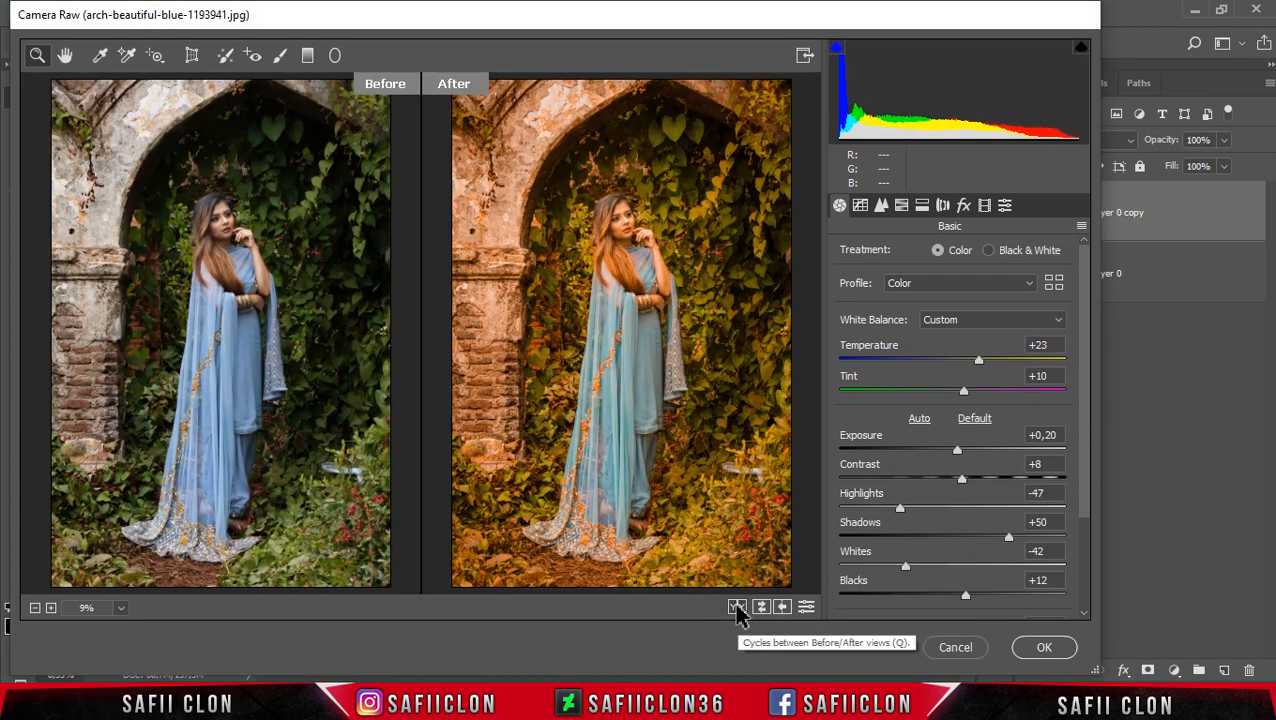
left_click(737, 607)
left_click(737, 607)
left_click(737, 607)
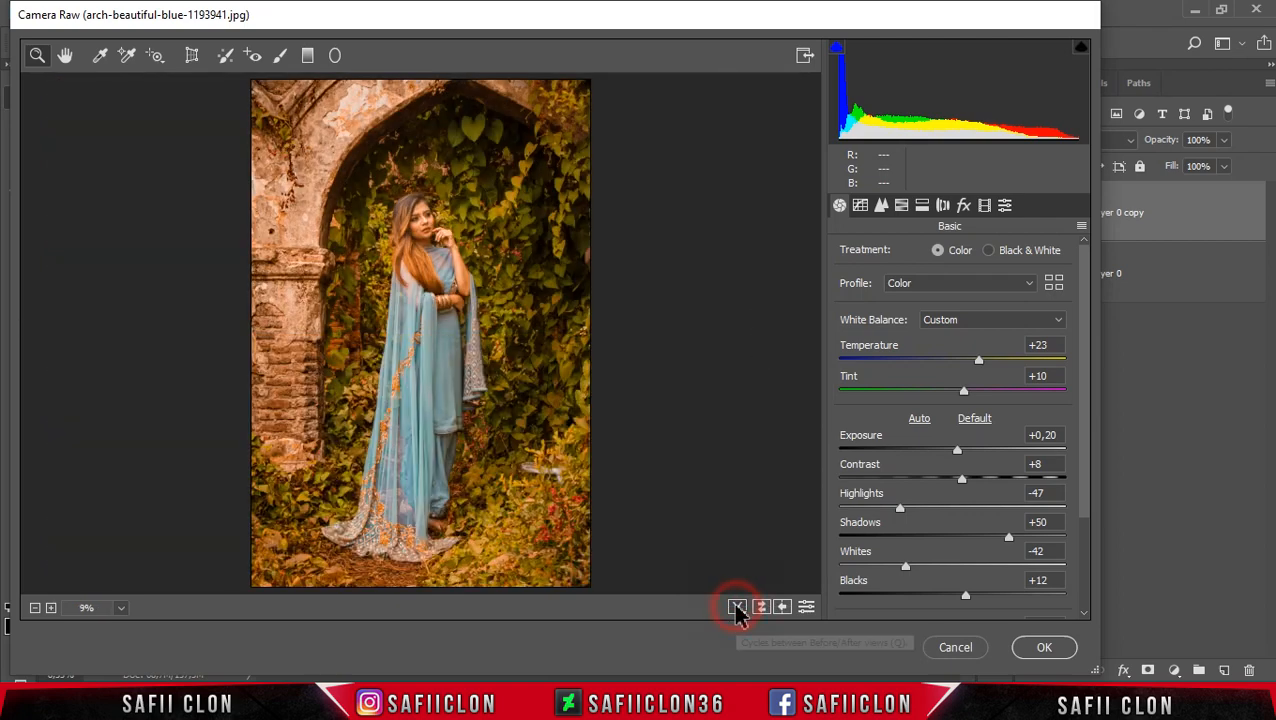
left_click(1050, 656)
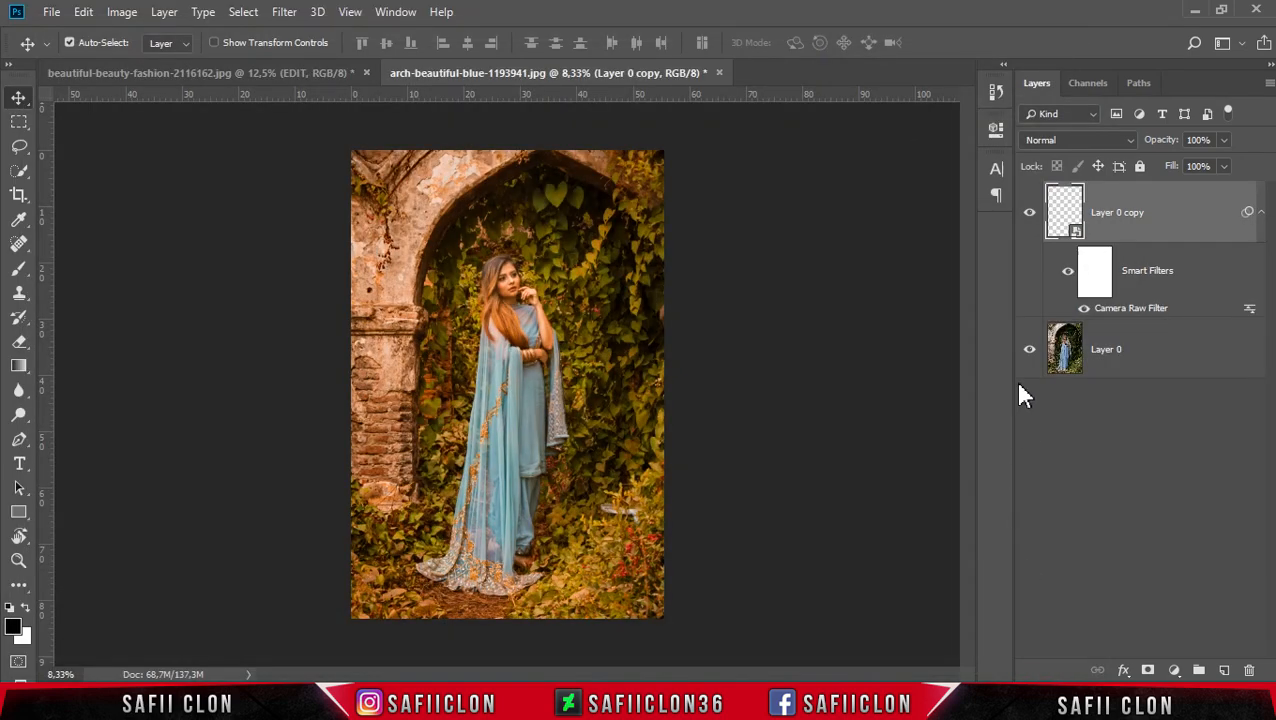
Toggle the filtered layer's visibility to compare the warm look with the original arch photo, also at 12.5% zoom
left_click(1030, 218)
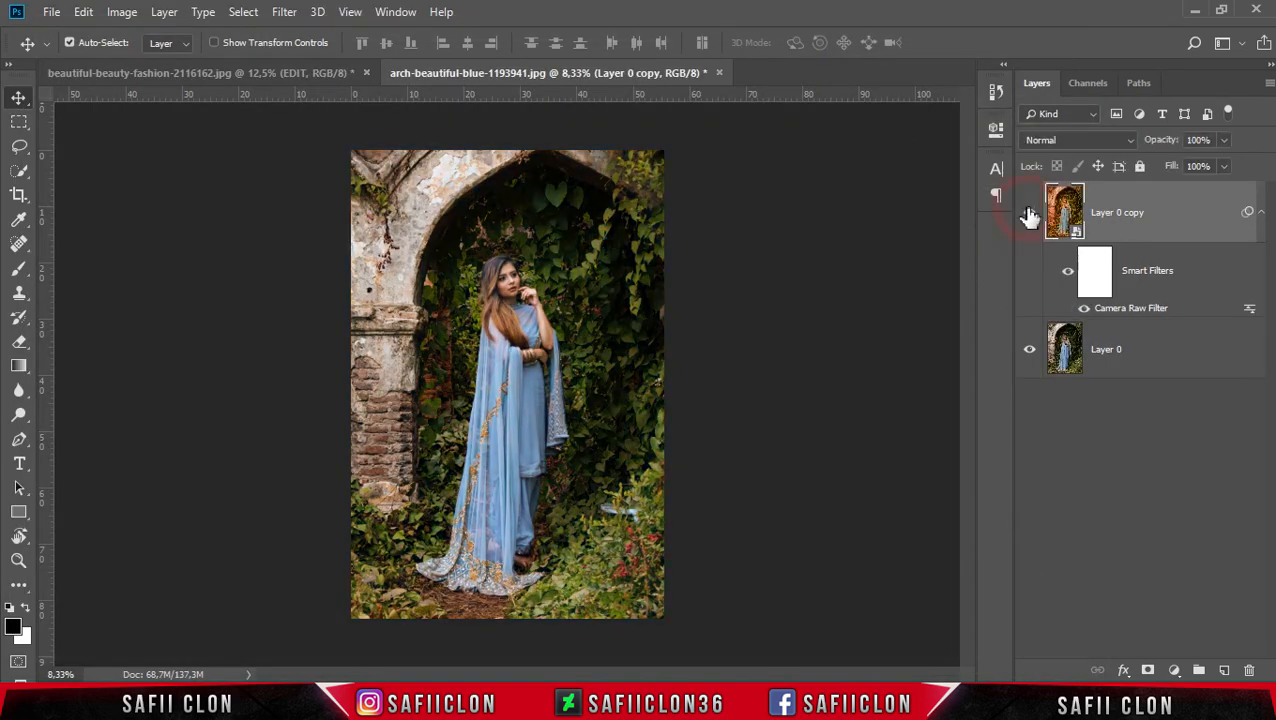
left_click(1030, 218)
key("ctrl+plus")
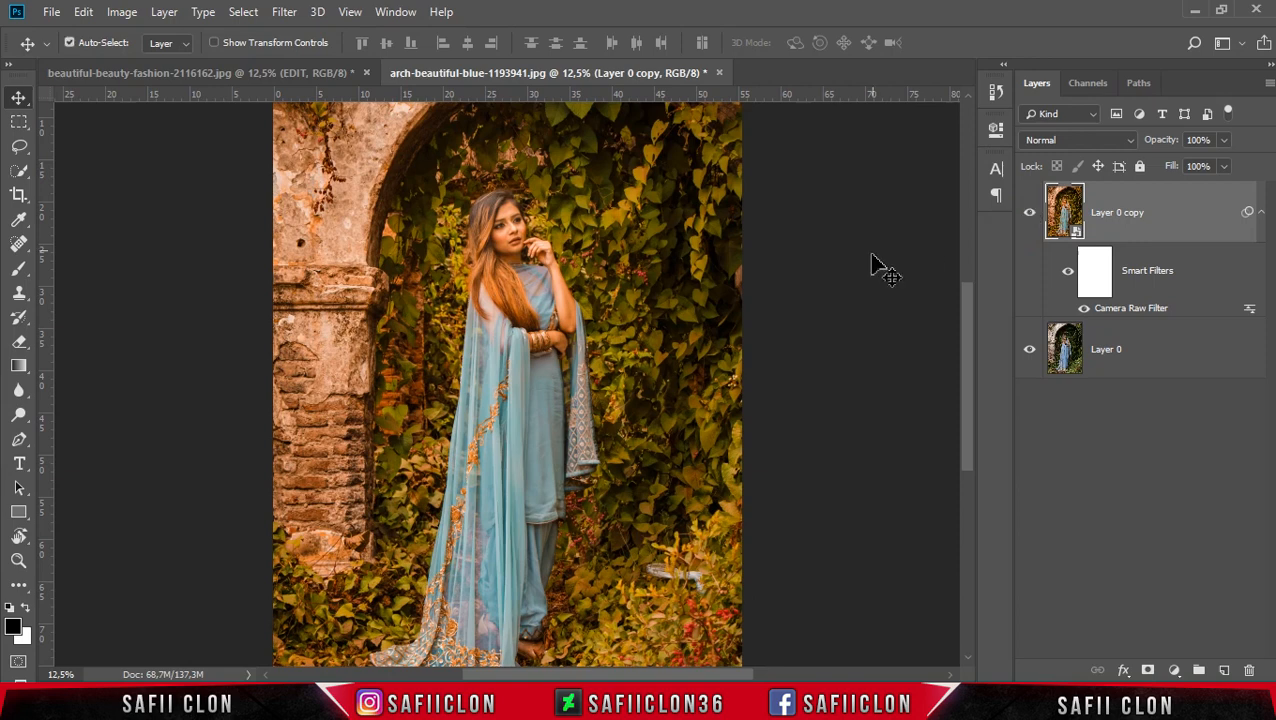
scroll(866, 268, "down", 3)
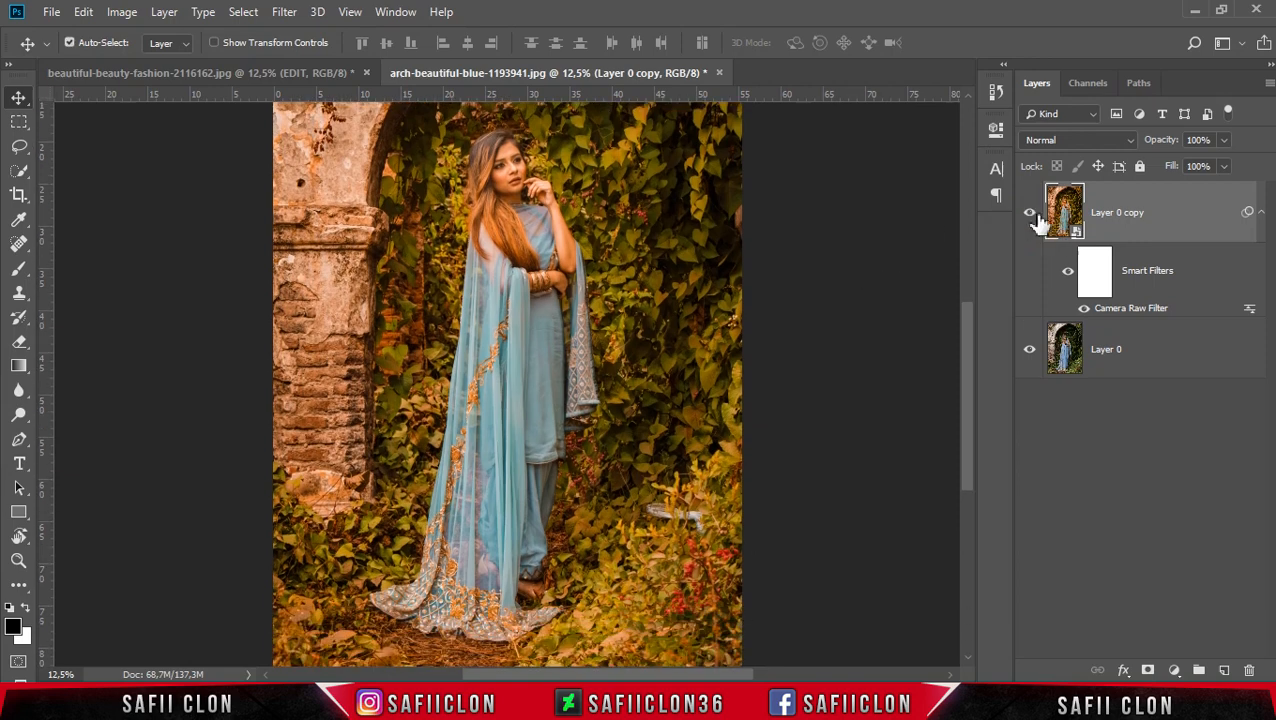
left_click(1030, 213)
left_click(1030, 213)
left_click(1034, 216)
left_click(1034, 216)
Open the portrait of the woman beside the goal net from the Warm folder on Local Disk (D:)
left_click(51, 12)
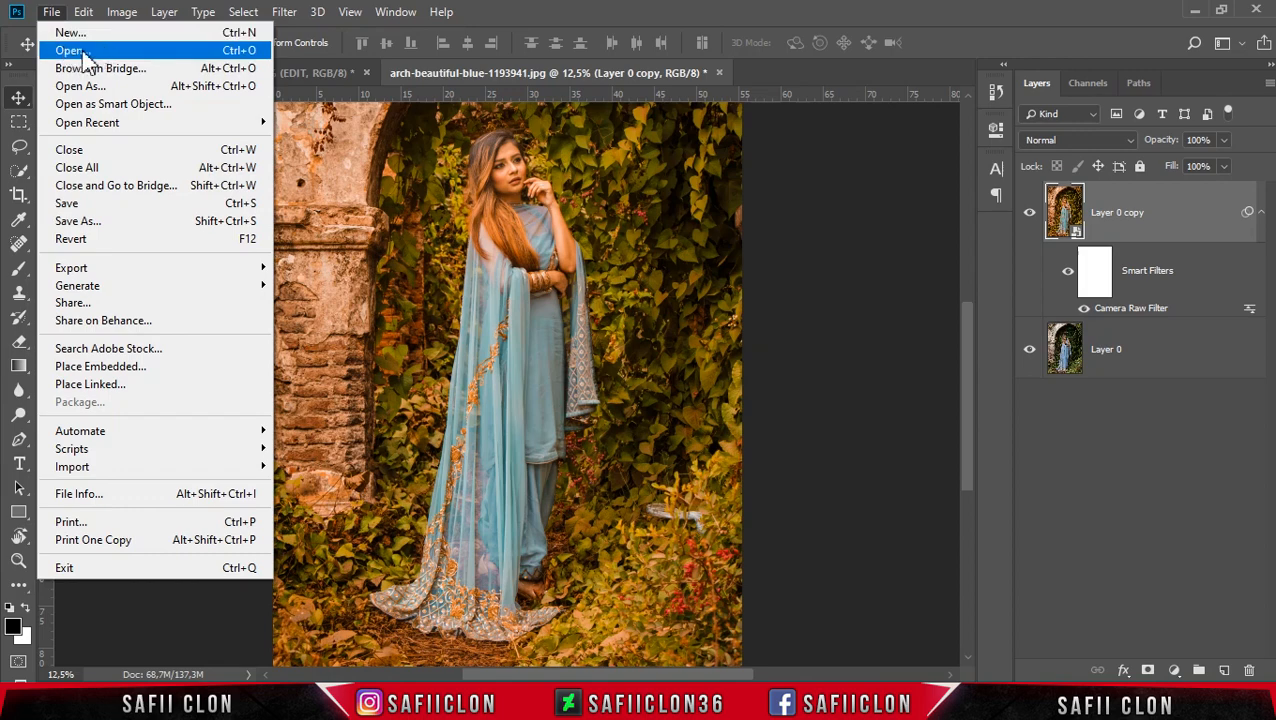
left_click(84, 53)
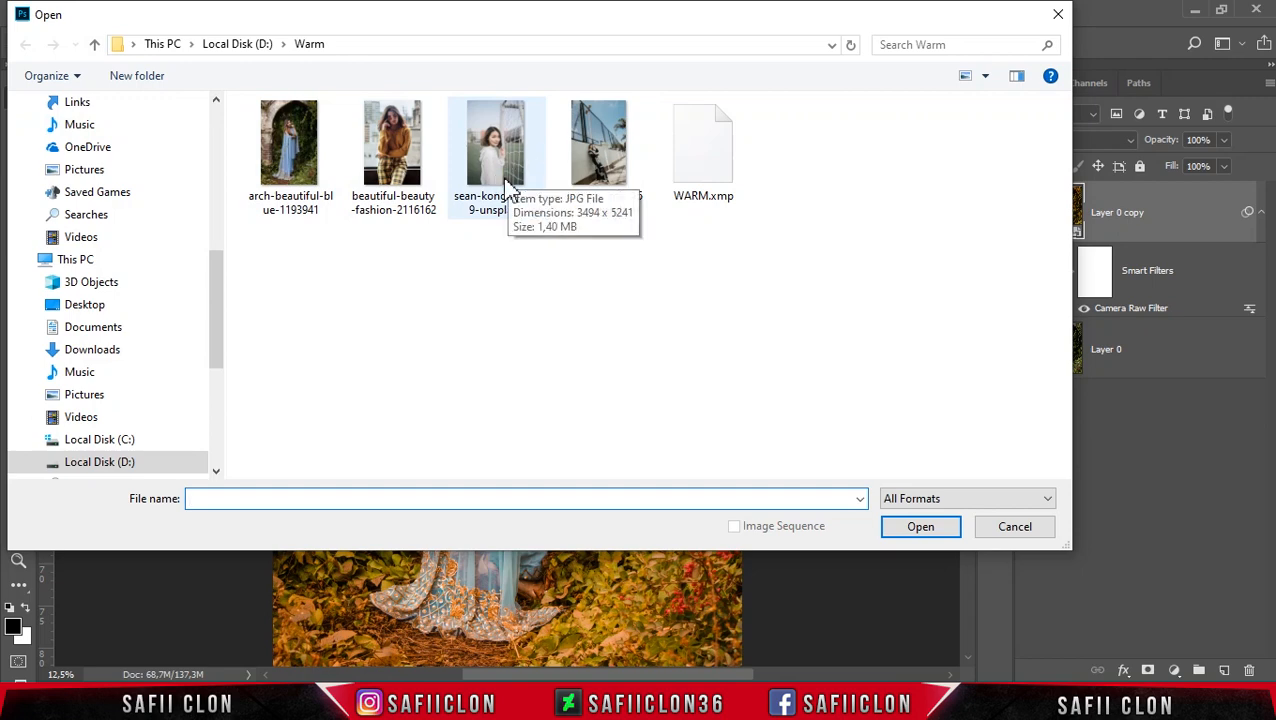
left_click(507, 185)
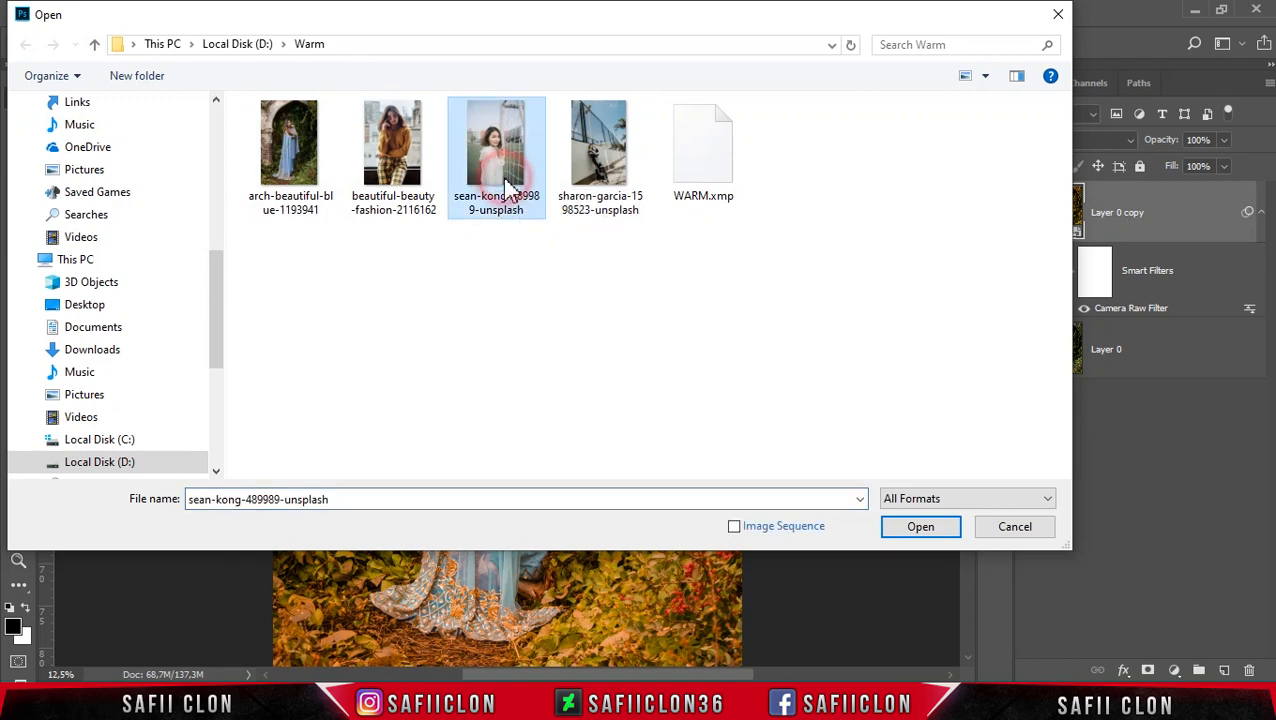
left_click(920, 530)
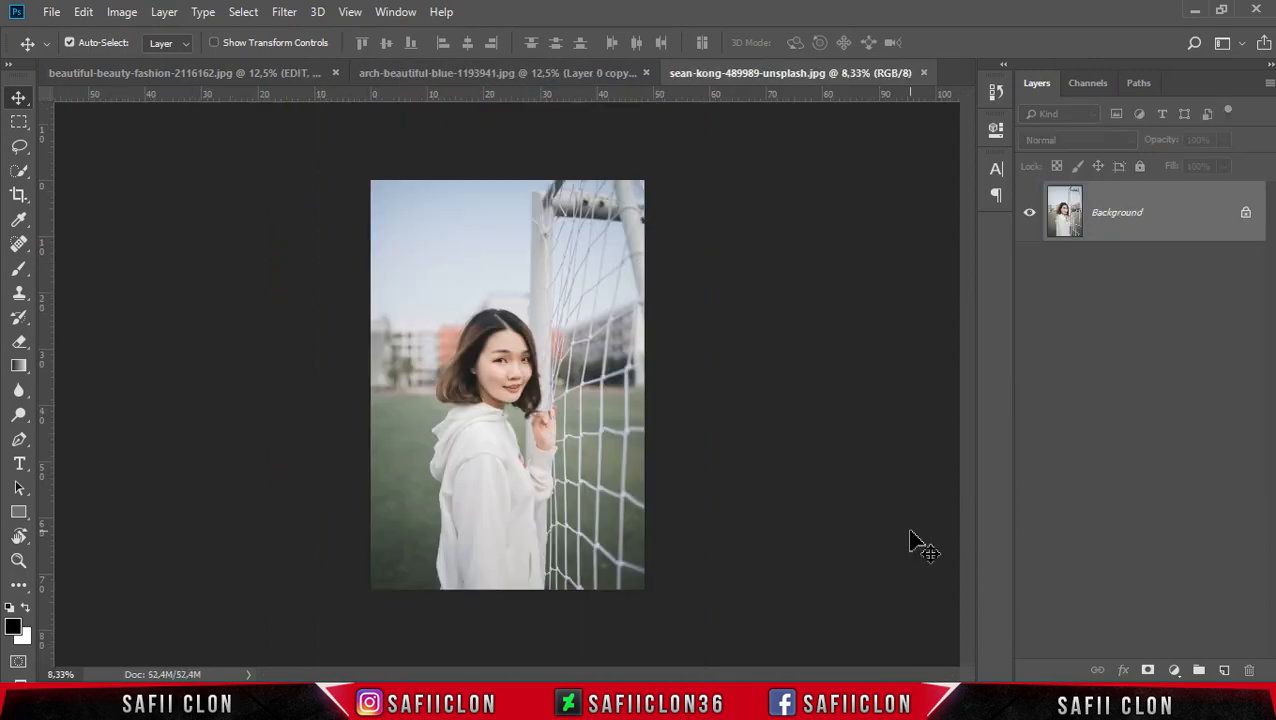
Unlock the background layer of the goal-net portrait and convert a duplicate of it to a smart object
left_click(1245, 215)
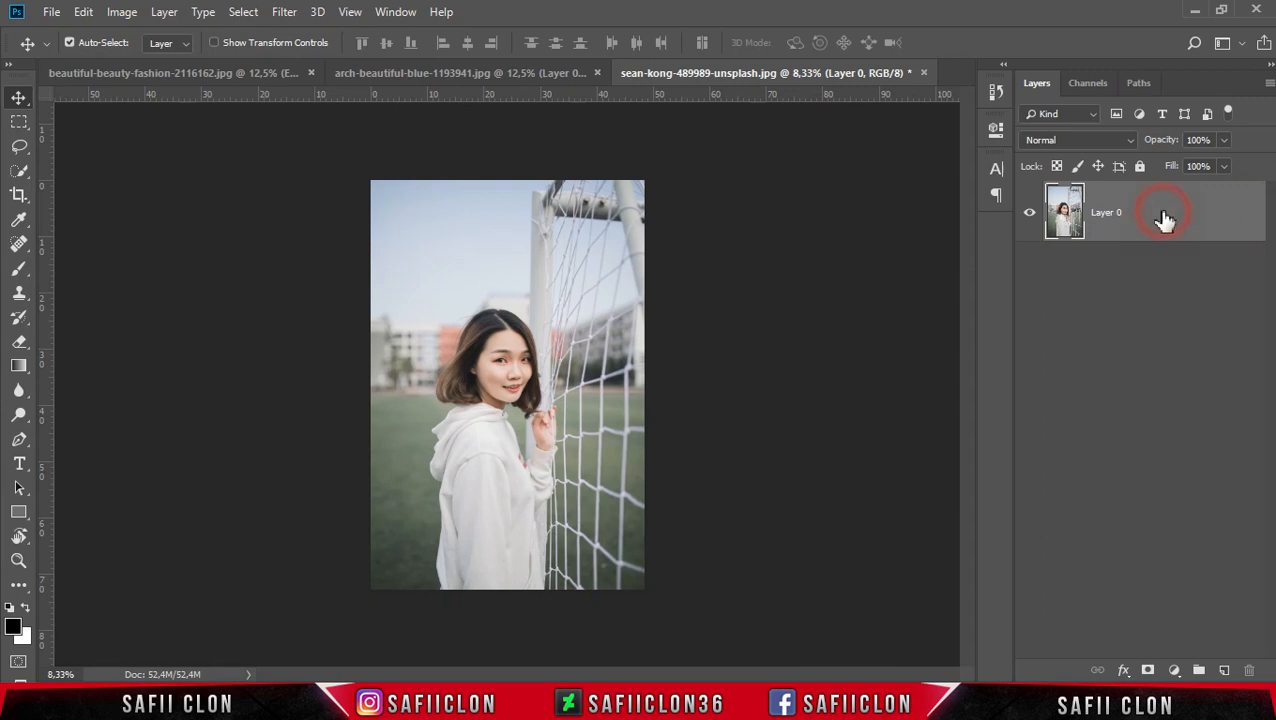
key("ctrl+j")
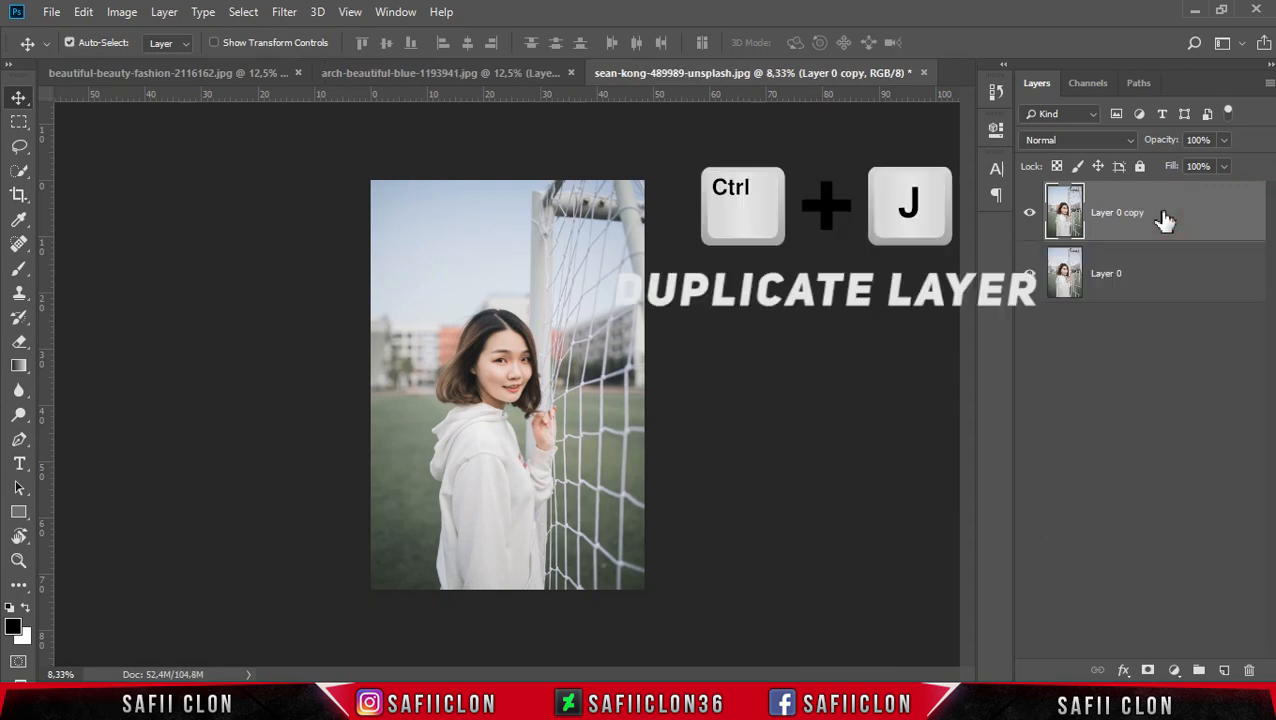
right_click(1166, 212)
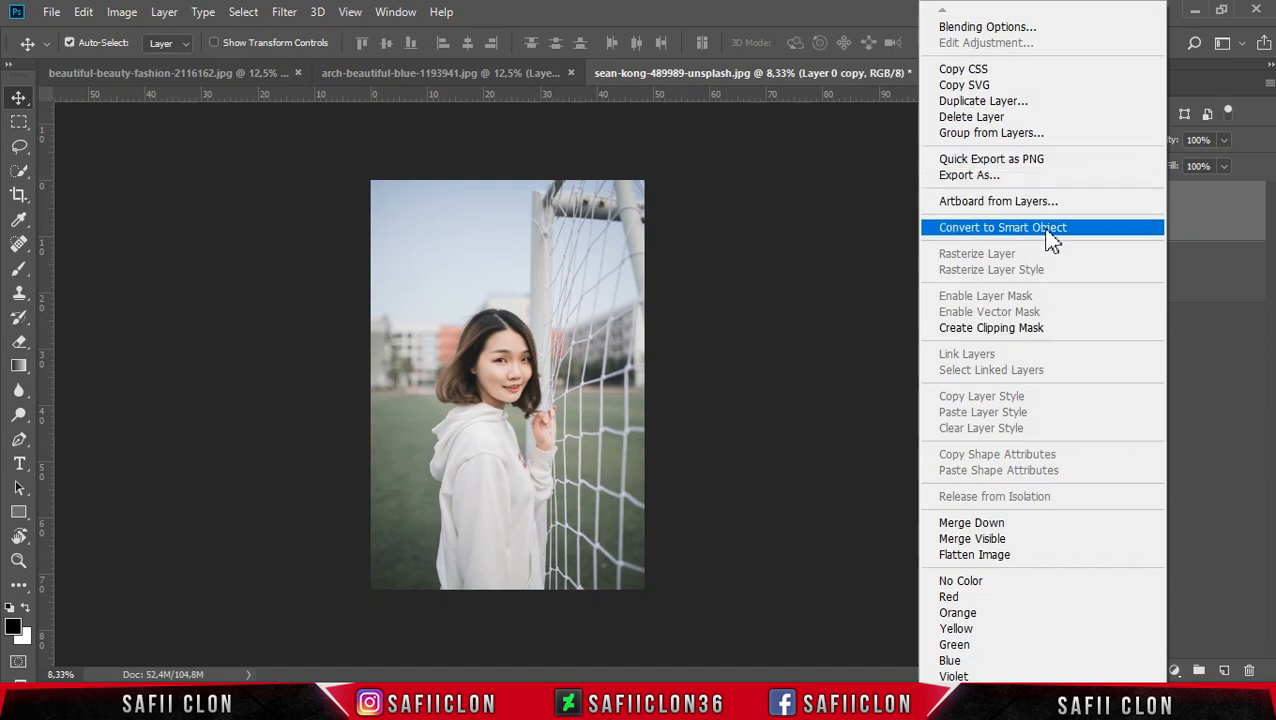
left_click(983, 234)
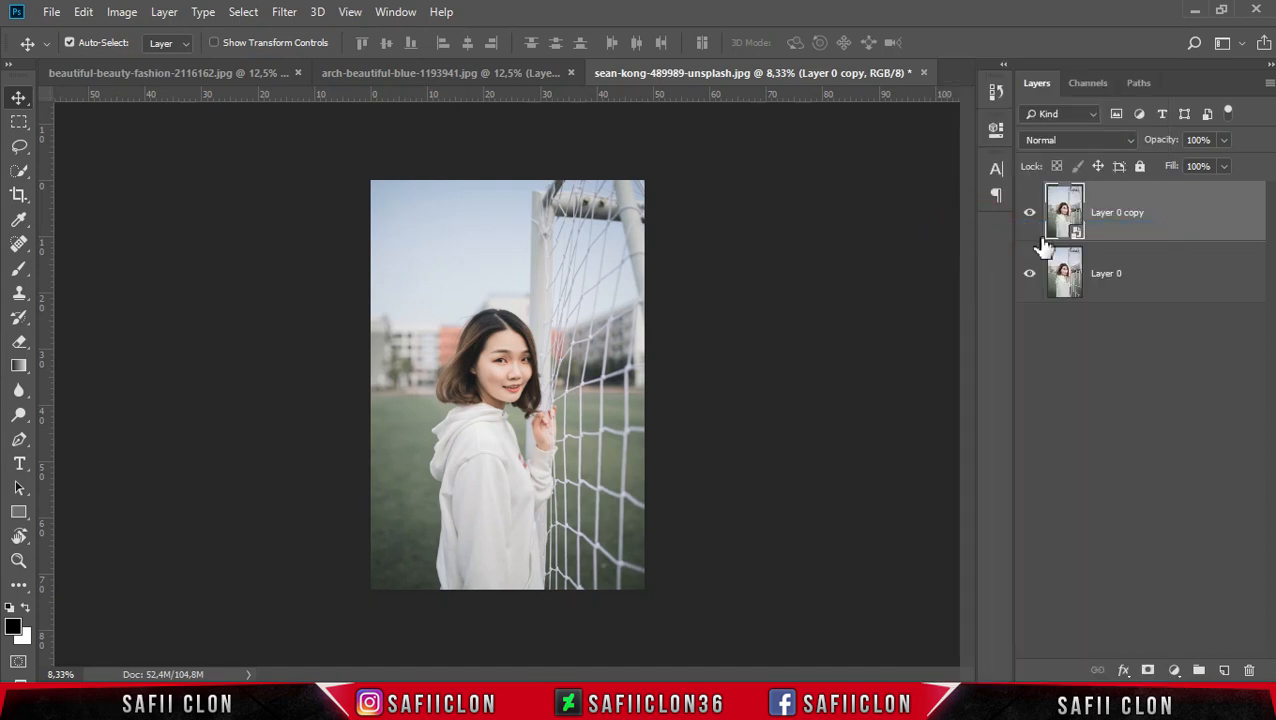
Start the Camera Raw Filter on the smart object copy and load the WARM.xmp settings into it
left_click(1176, 216)
left_click(286, 12)
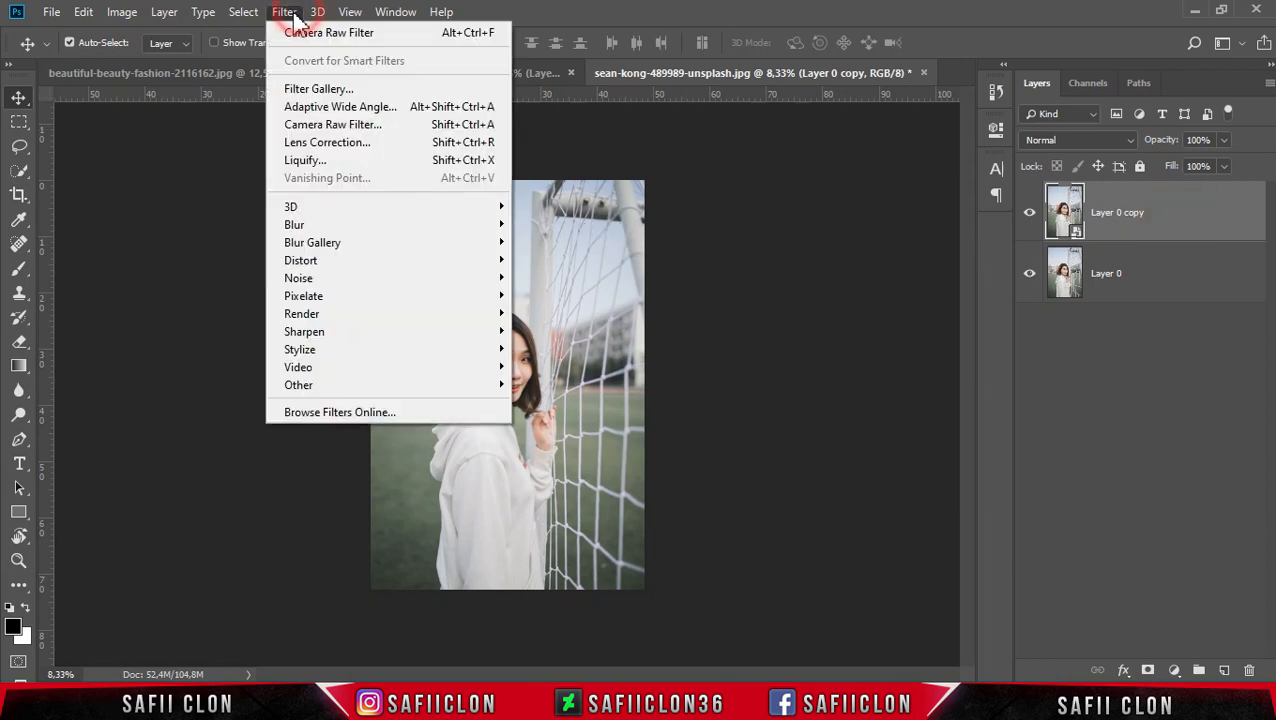
left_click(356, 128)
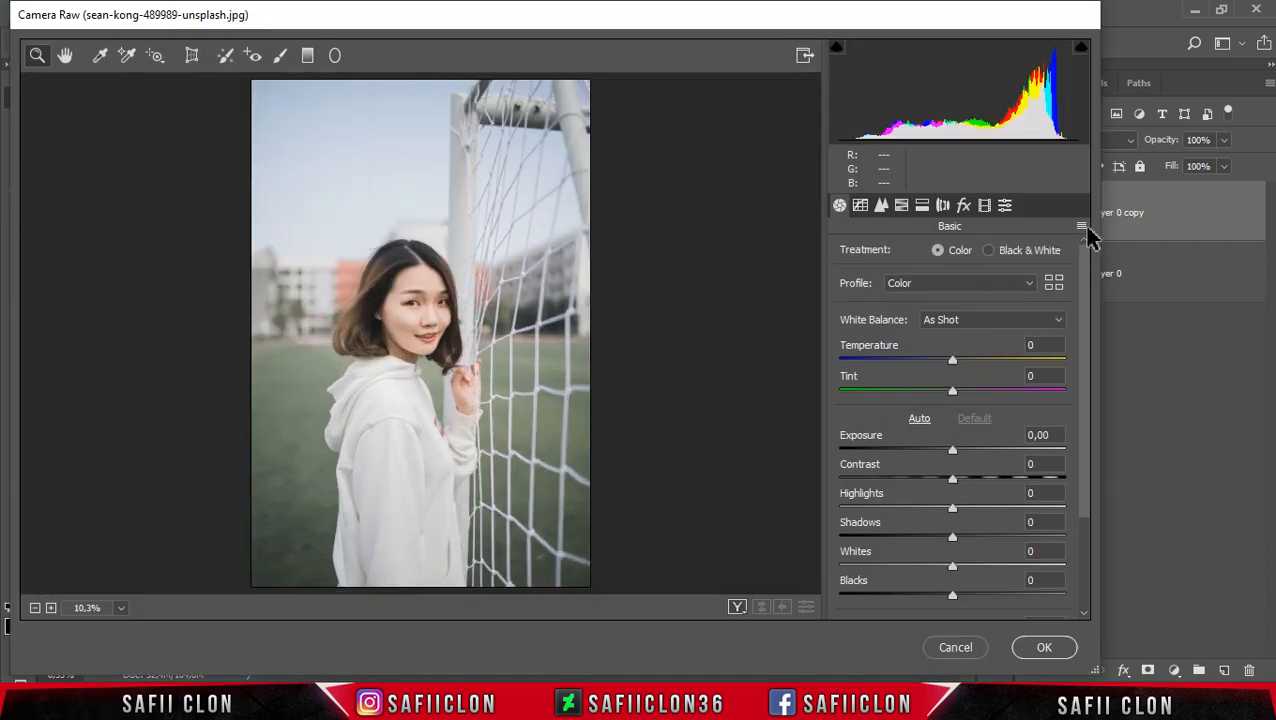
left_click(1081, 227)
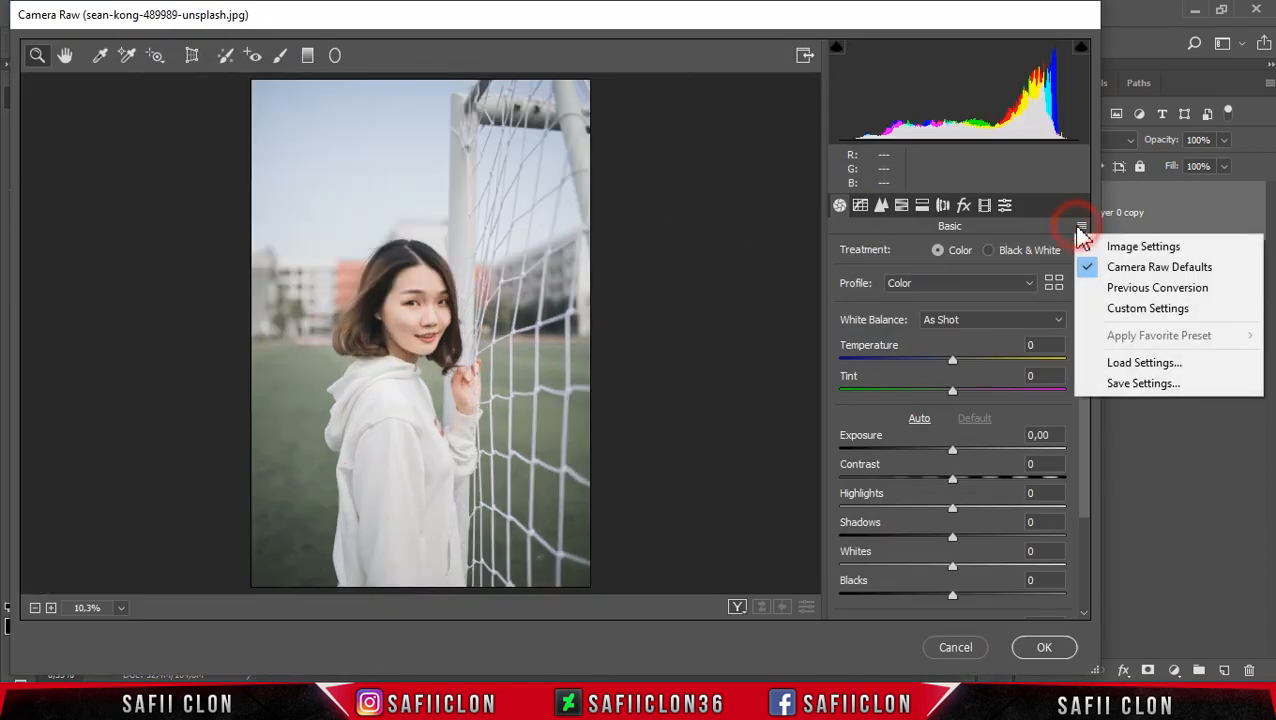
left_click(1138, 366)
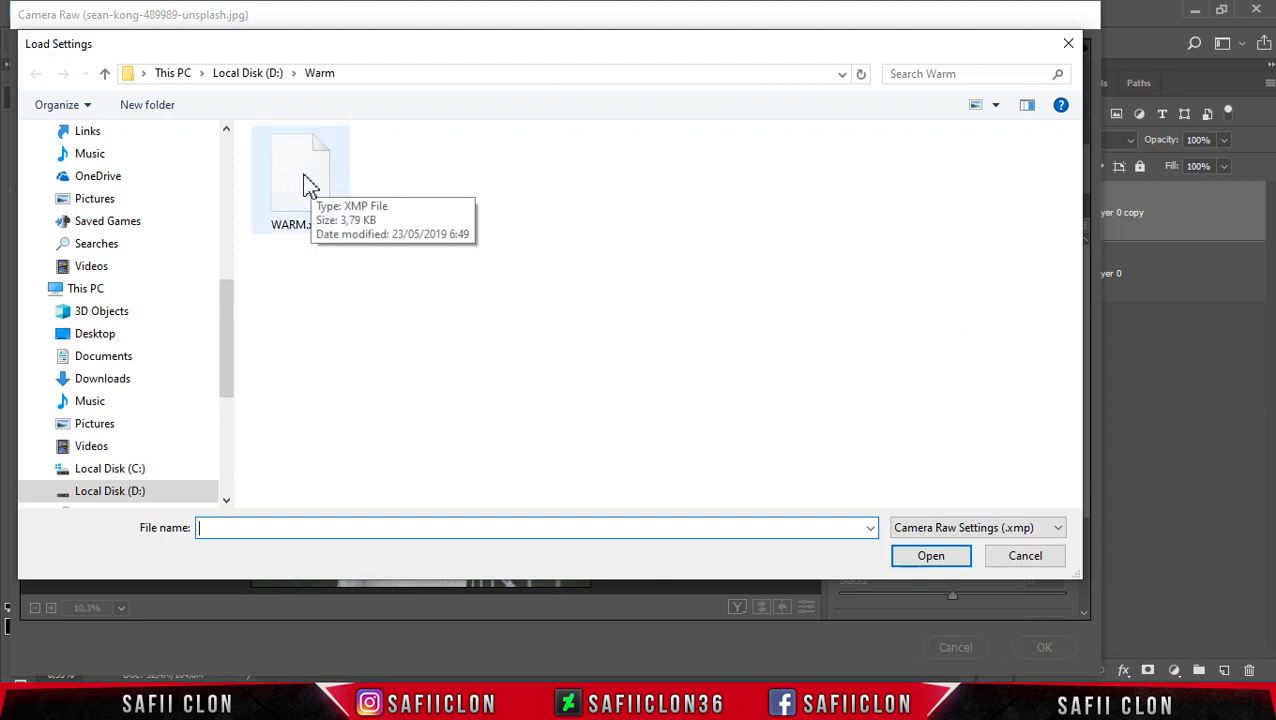
left_click(305, 218)
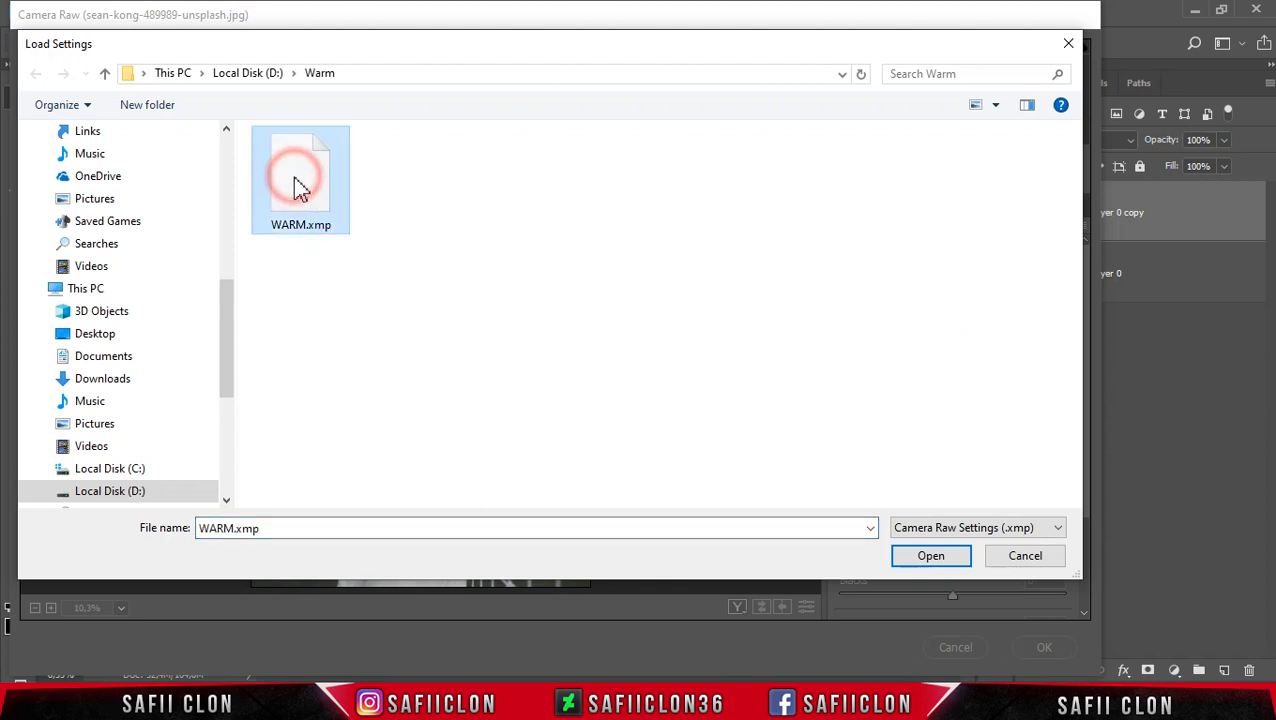
left_click(929, 562)
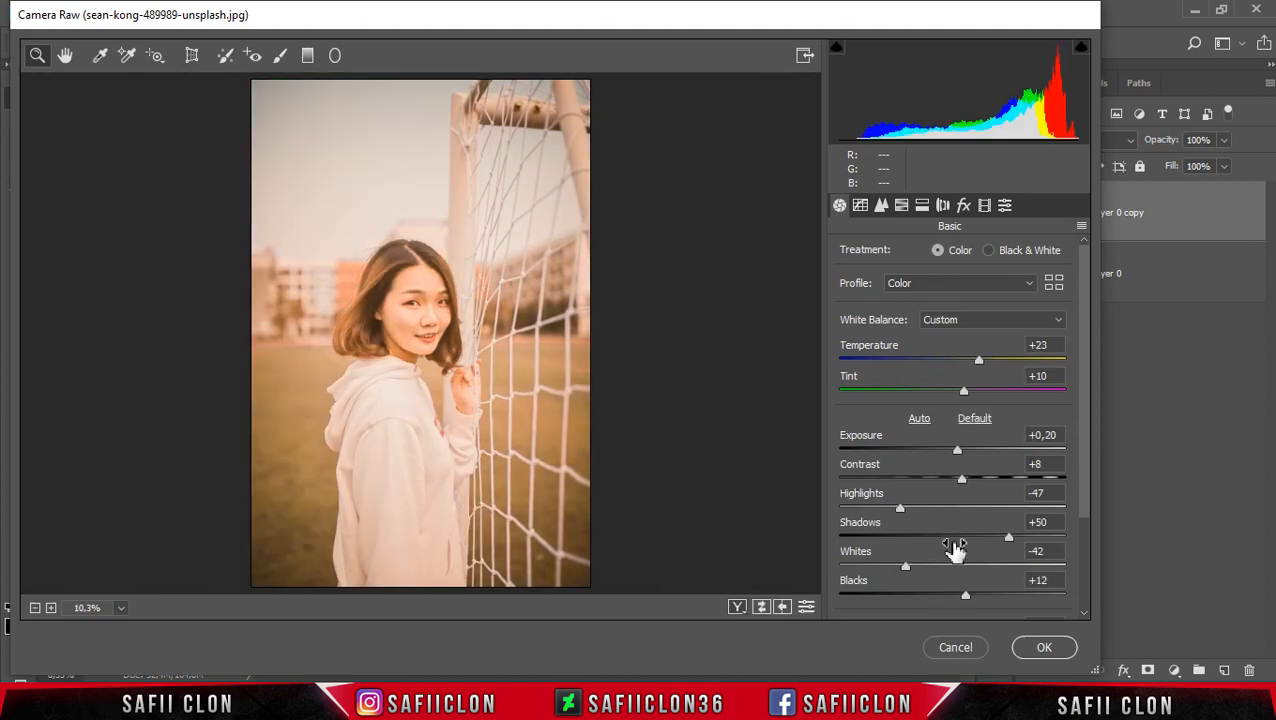
Set Contrast to +32 and Clarity to +20 in the Camera Raw basic adjustments
left_click_drag(1084, 490, 1082, 527)
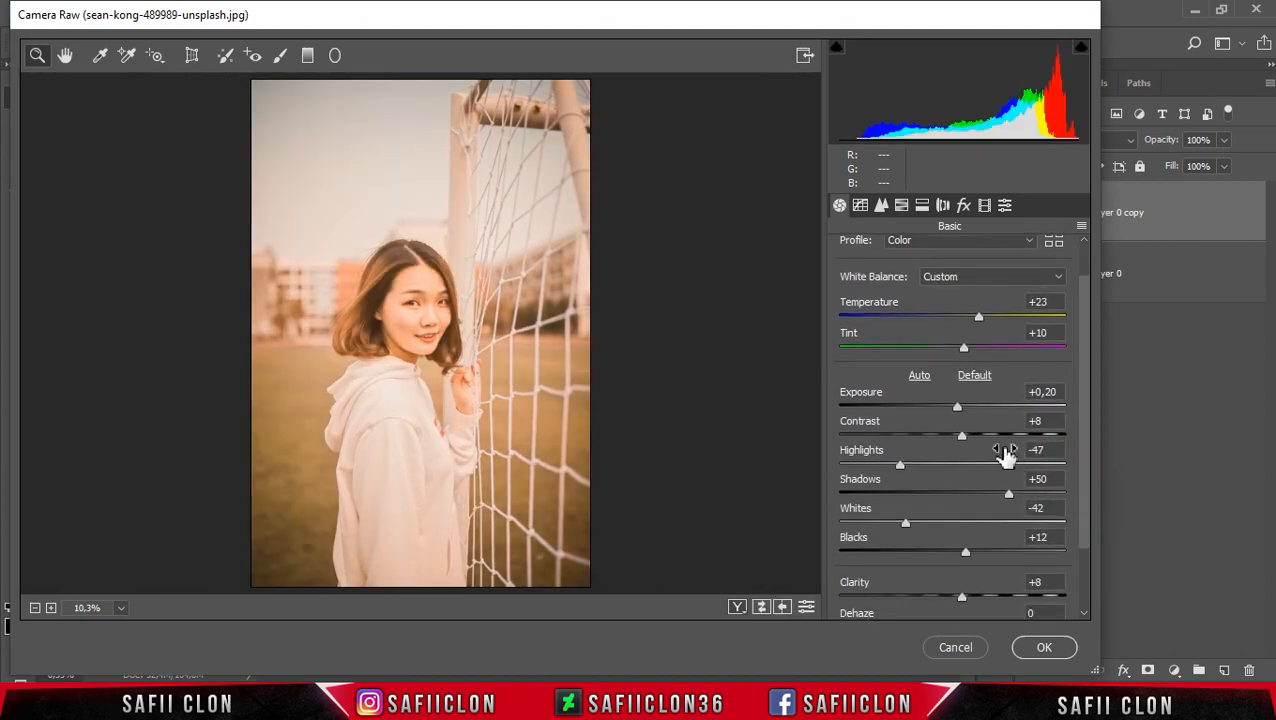
left_click_drag(962, 441, 980, 448)
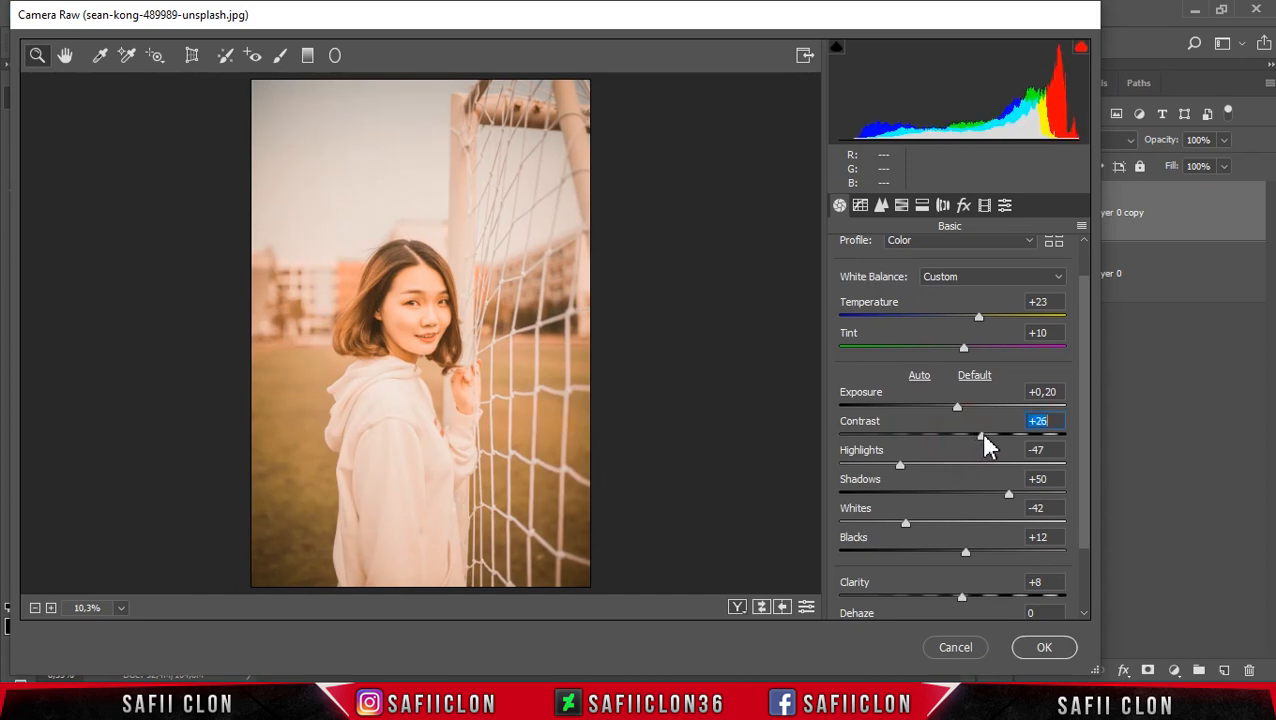
left_click_drag(984, 437, 991, 437)
left_click_drag(964, 600, 974, 596)
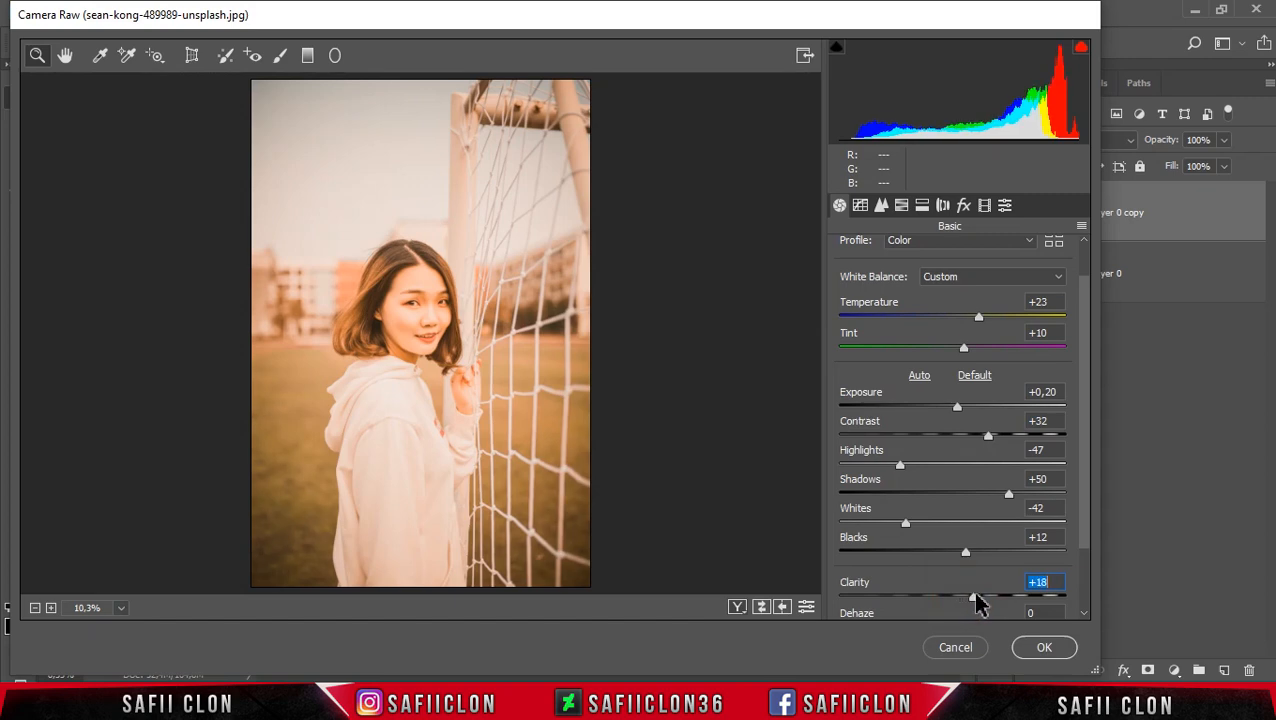
Cycle through the before/after views of the goal-net portrait and apply the Camera Raw Filter to the smart object
left_click(737, 607)
left_click(737, 607)
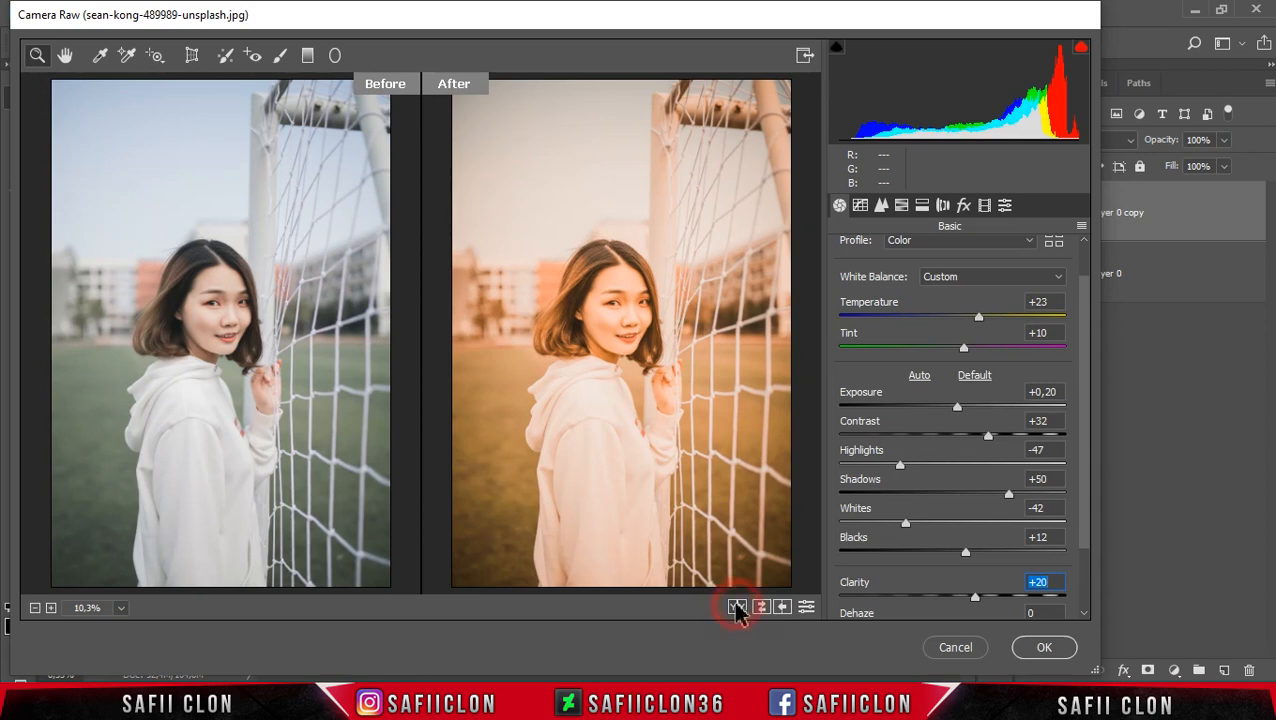
left_click(737, 607)
left_click(737, 607)
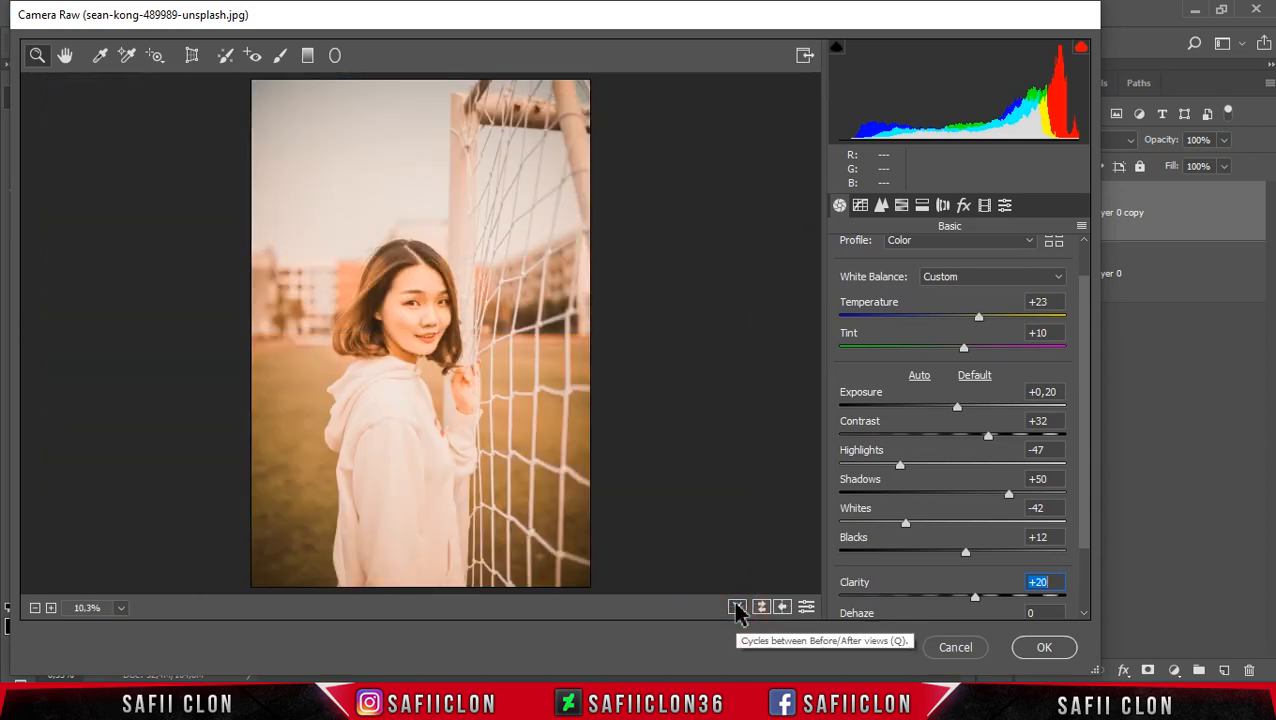
left_click(1035, 651)
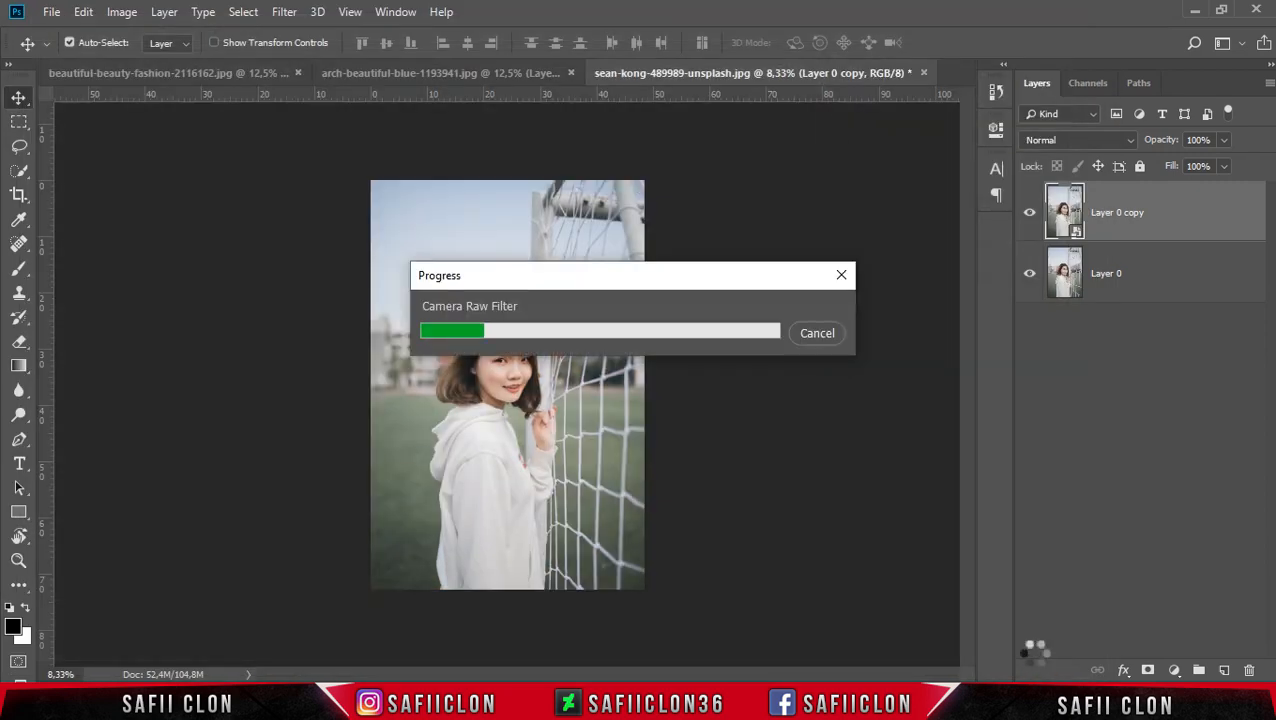
Toggle the filtered copy's visibility to compare the warm look with the original goal-net portrait, also at 12.5% zoom
left_click(1029, 212)
left_click(1029, 212)
key("ctrl+plus")
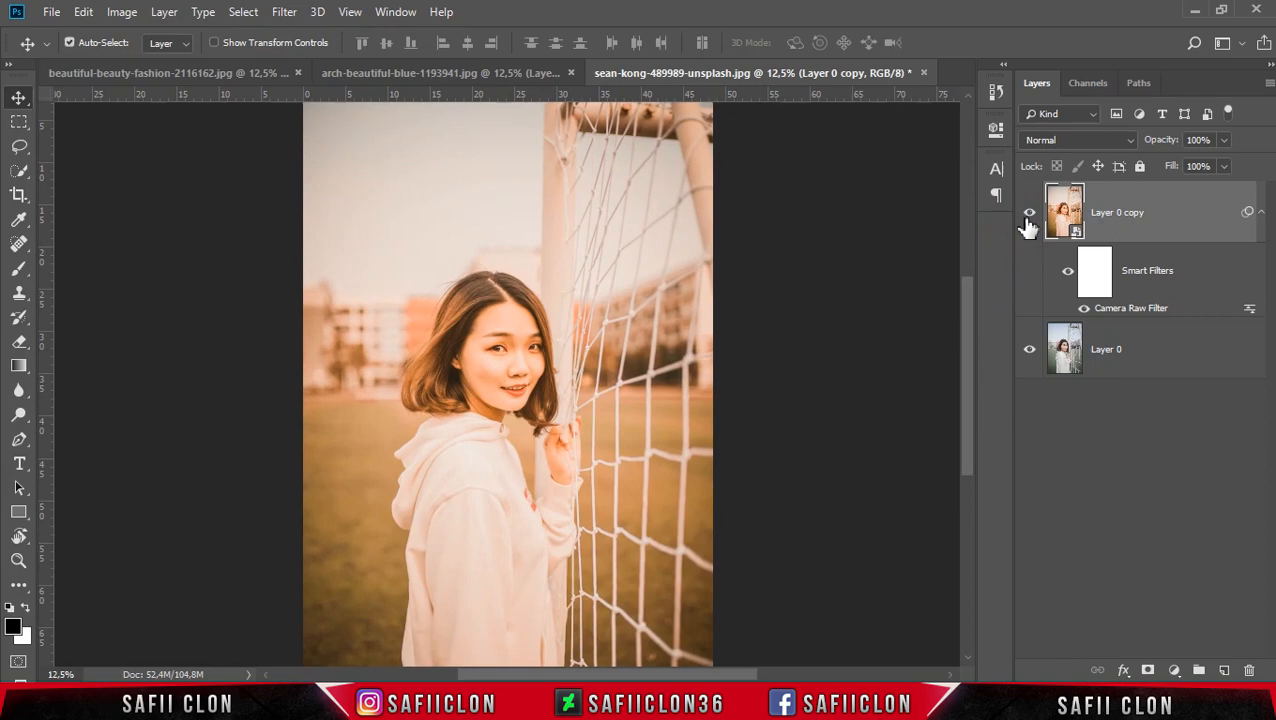
left_click(1029, 214)
left_click(1029, 213)
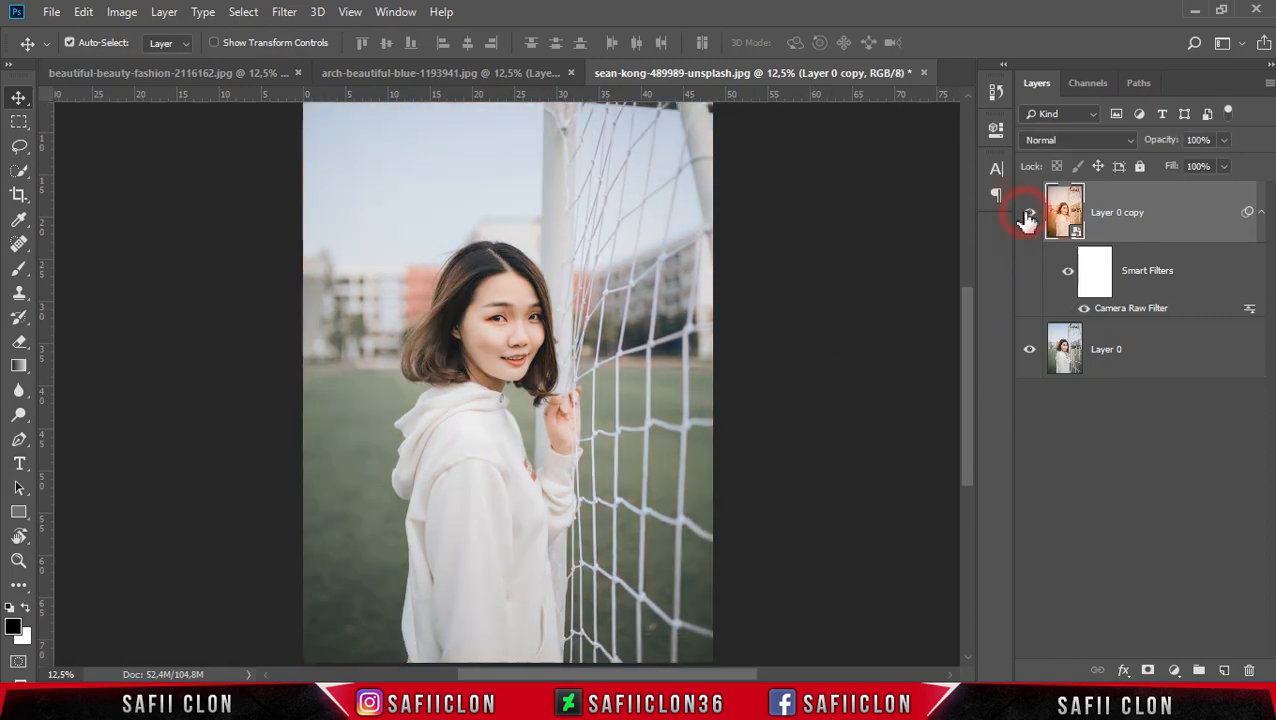
left_click(1029, 213)
left_click(1029, 213)
left_click(1029, 213)
left_click(1029, 213)
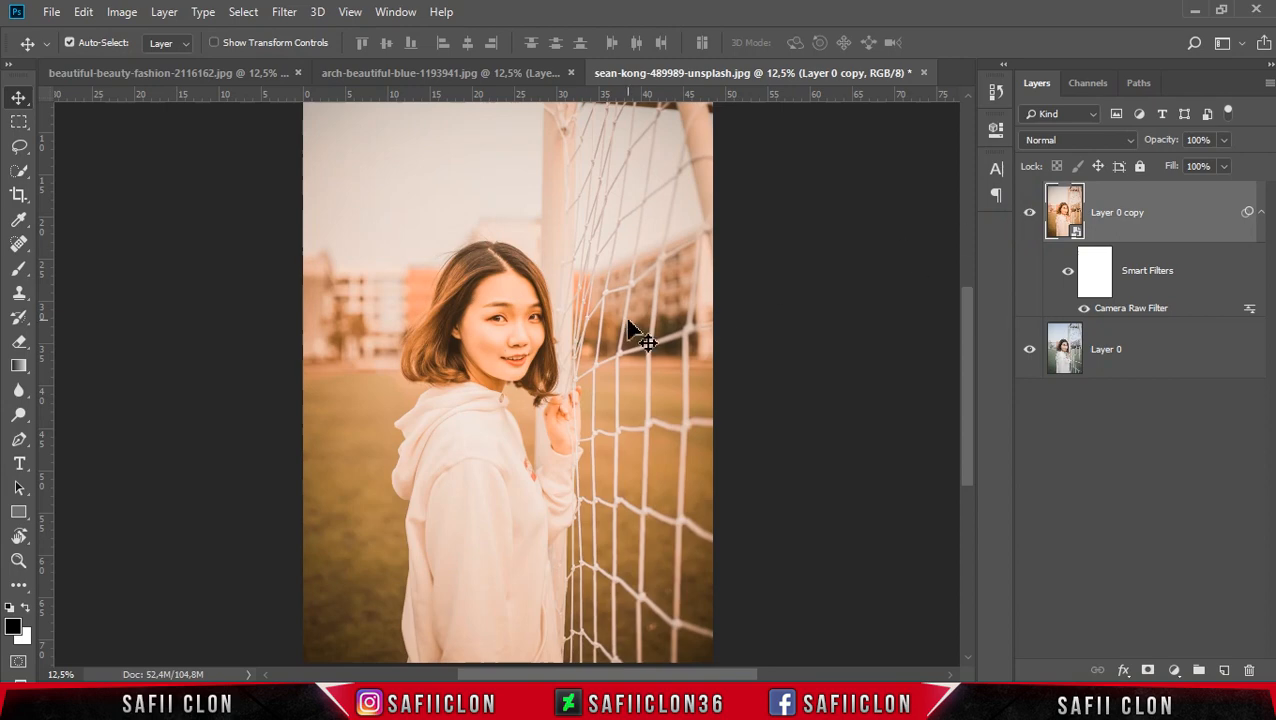
Open the photo of the woman leaning against the fenced white wall from the Warm folder
left_click(50, 14)
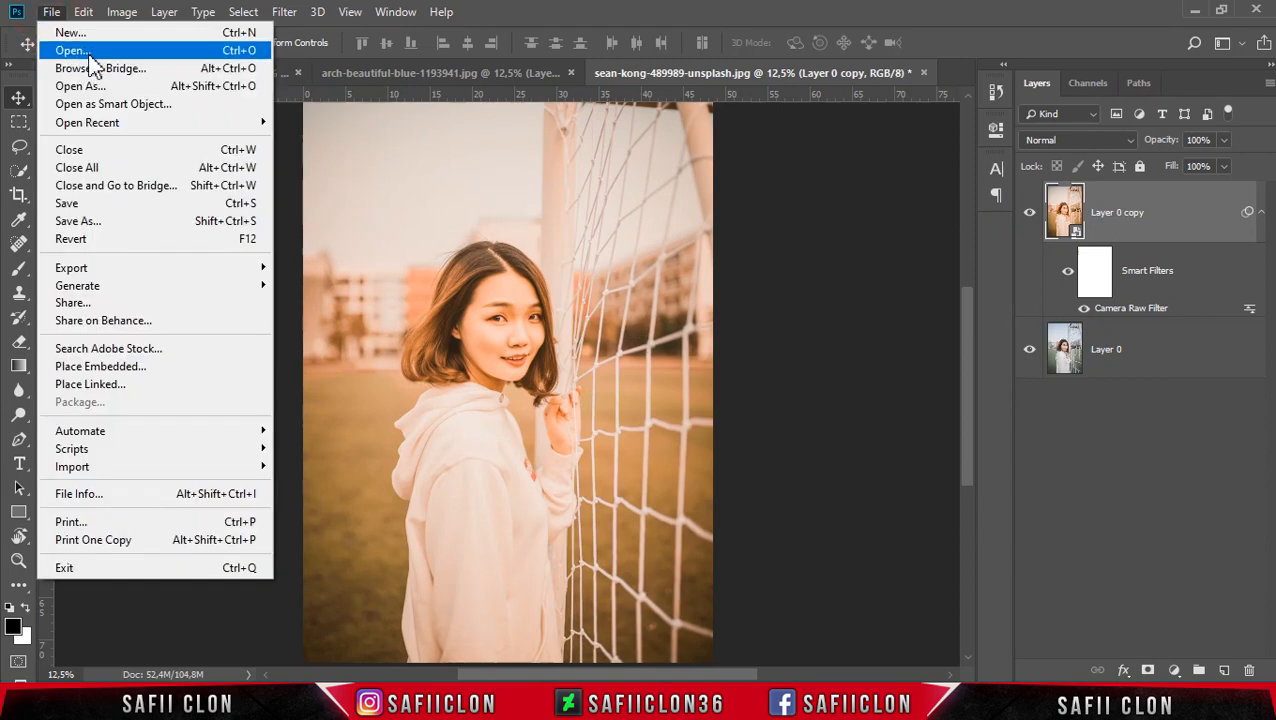
left_click(75, 50)
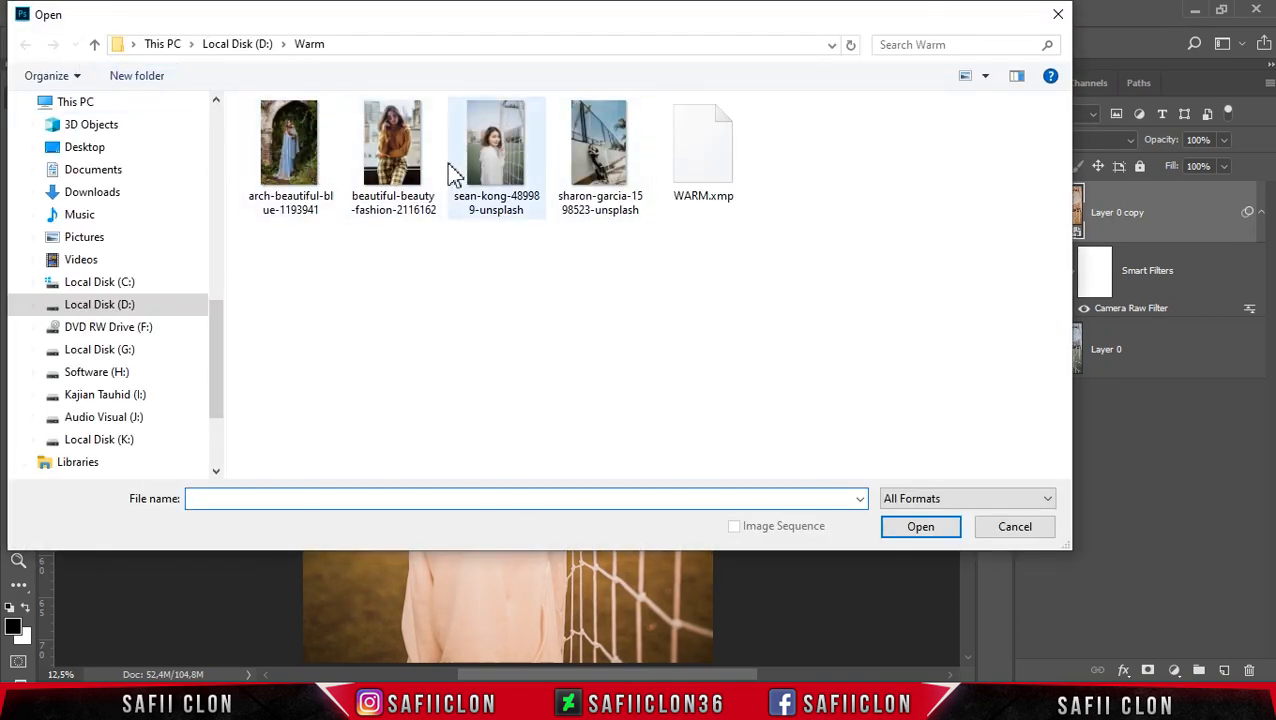
left_click(596, 170)
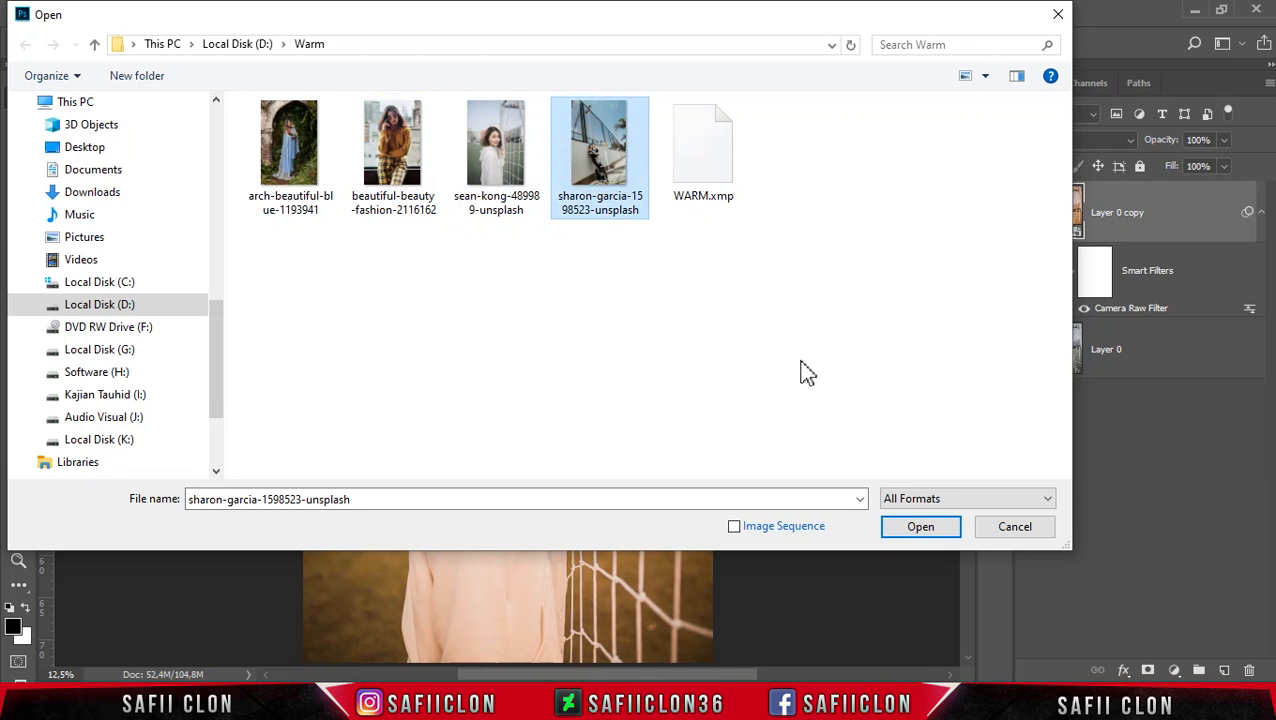
left_click(924, 532)
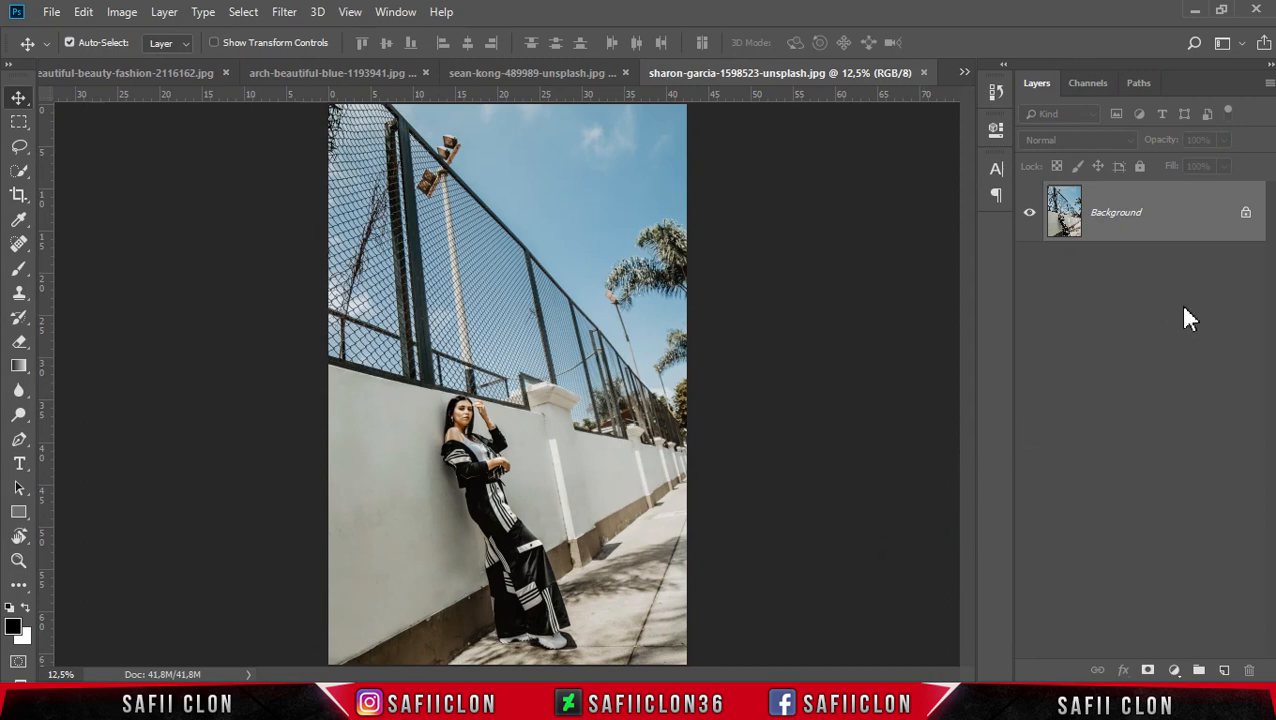
Unlock the background layer of the fenced-wall photo and duplicate it
left_click(1246, 216)
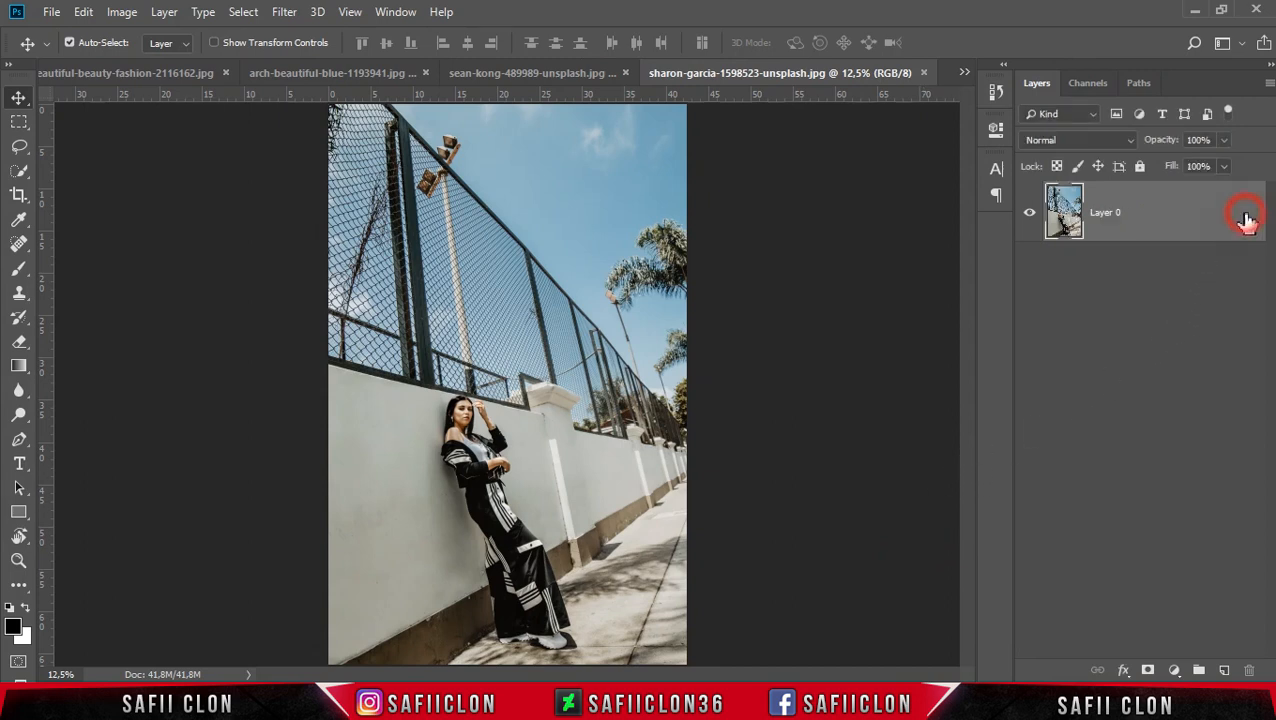
key("ctrl")
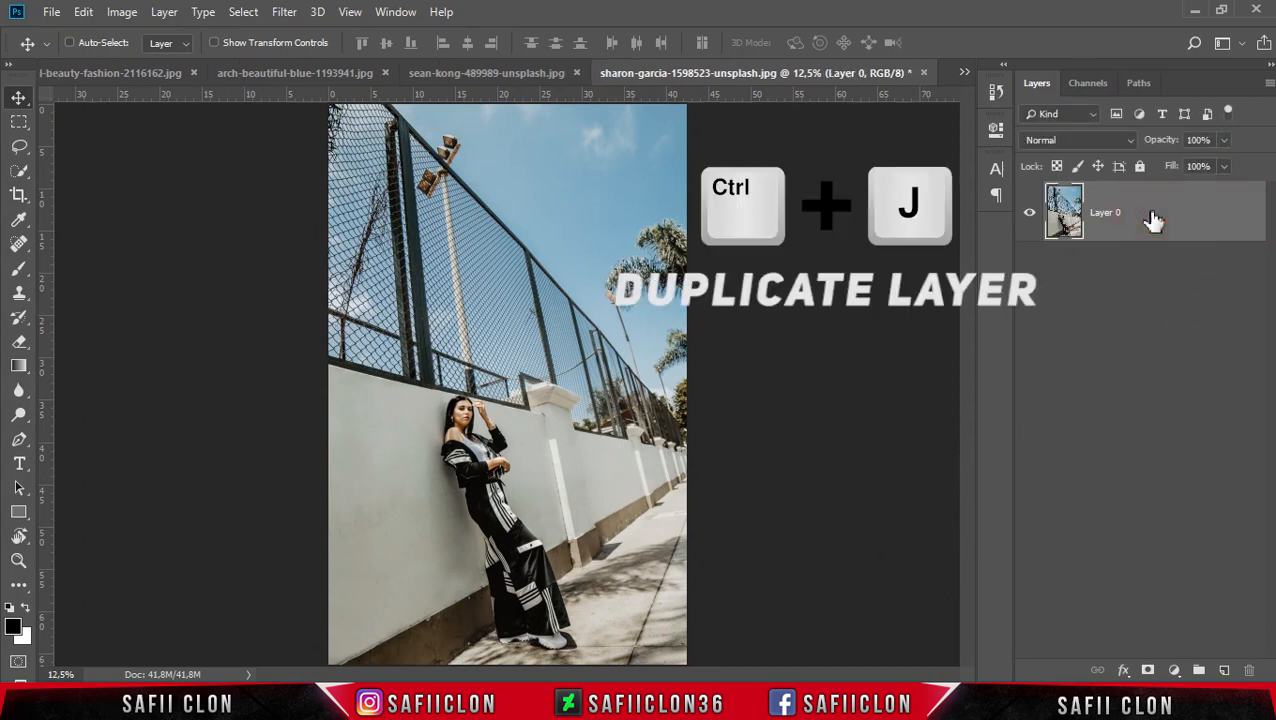
key("ctrl+j")
Reapply the last used Camera Raw Filter directly to the duplicated layer of the fenced-wall photo
left_click(1176, 212)
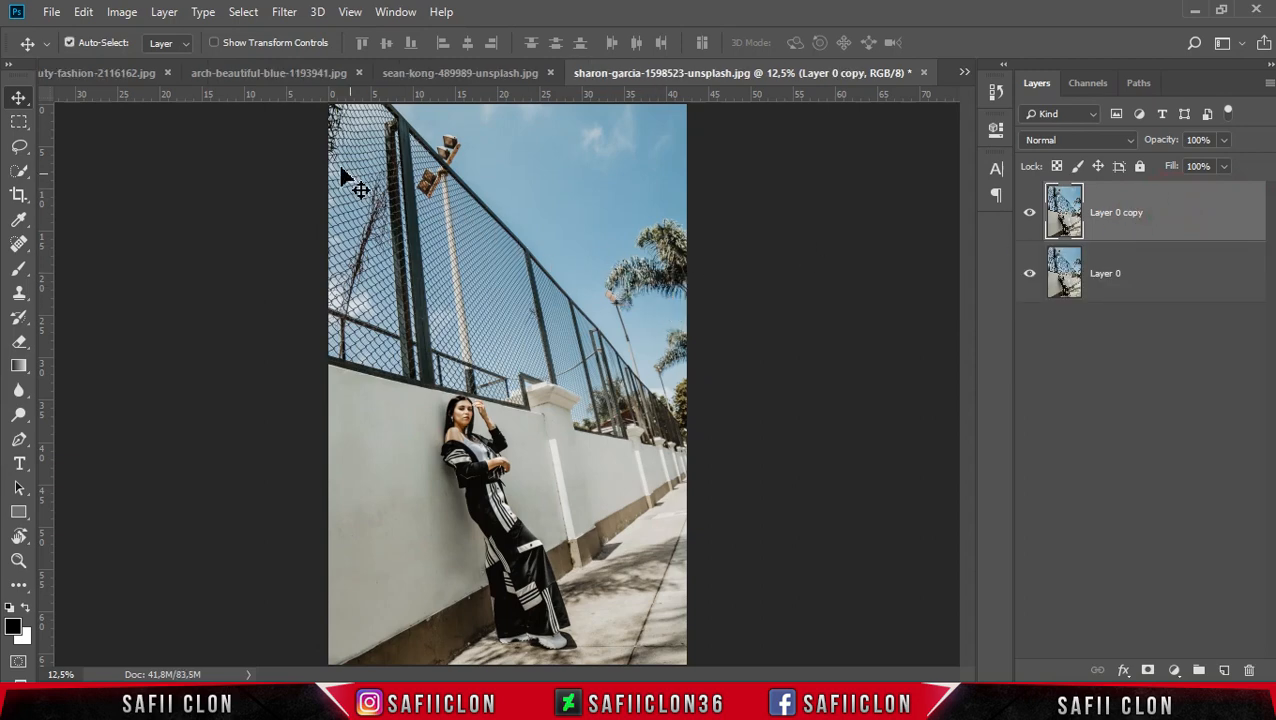
left_click(285, 14)
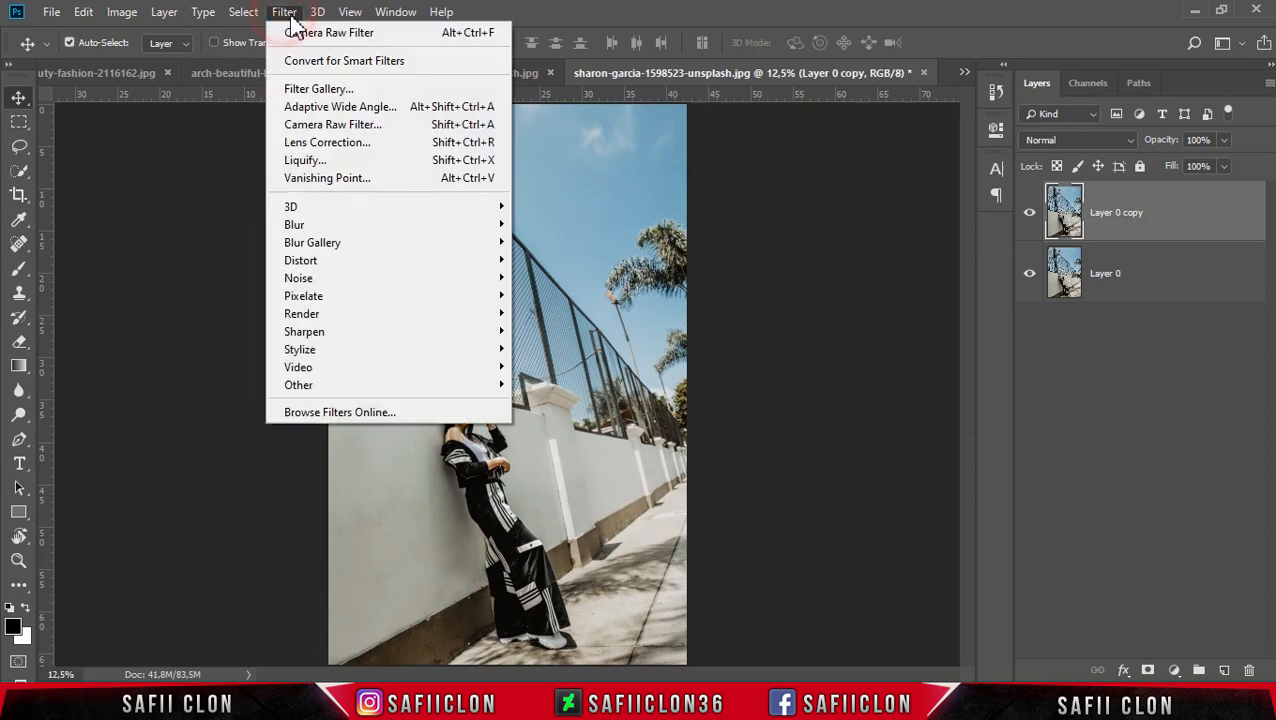
left_click(351, 36)
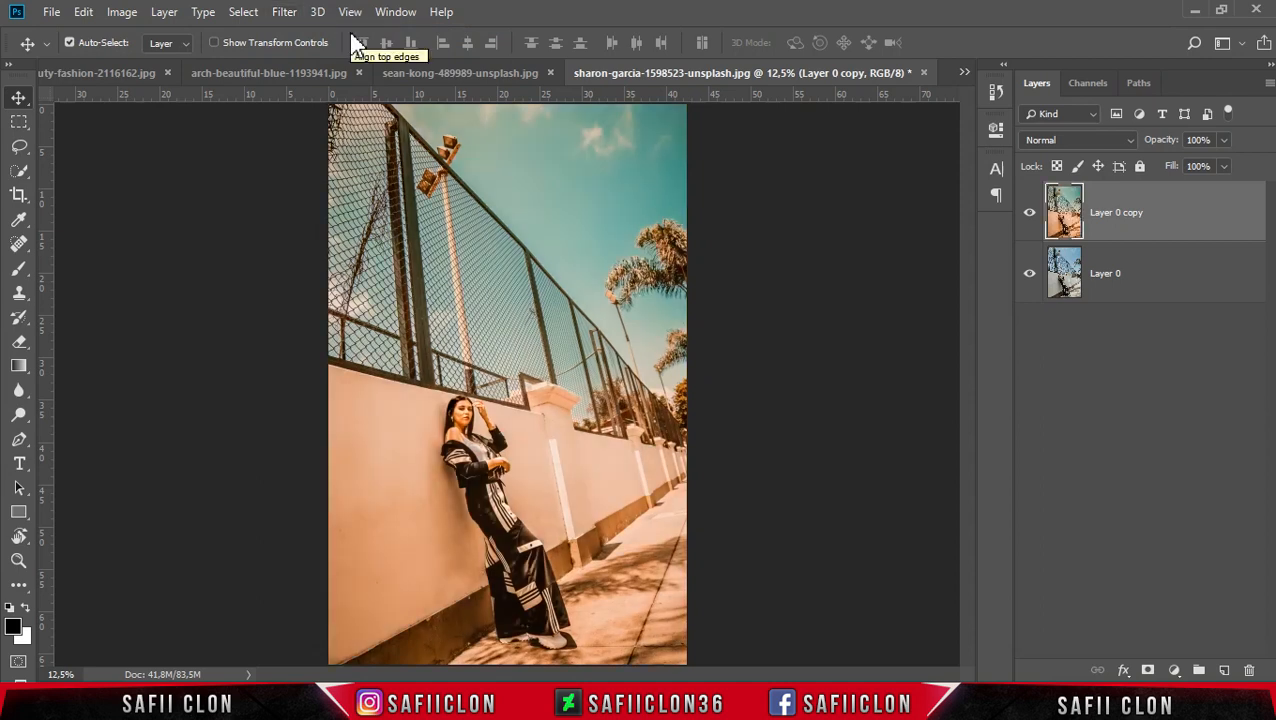
Toggle the duplicated layer's visibility to compare the warm look with the original fenced-wall photo
left_click(1030, 213)
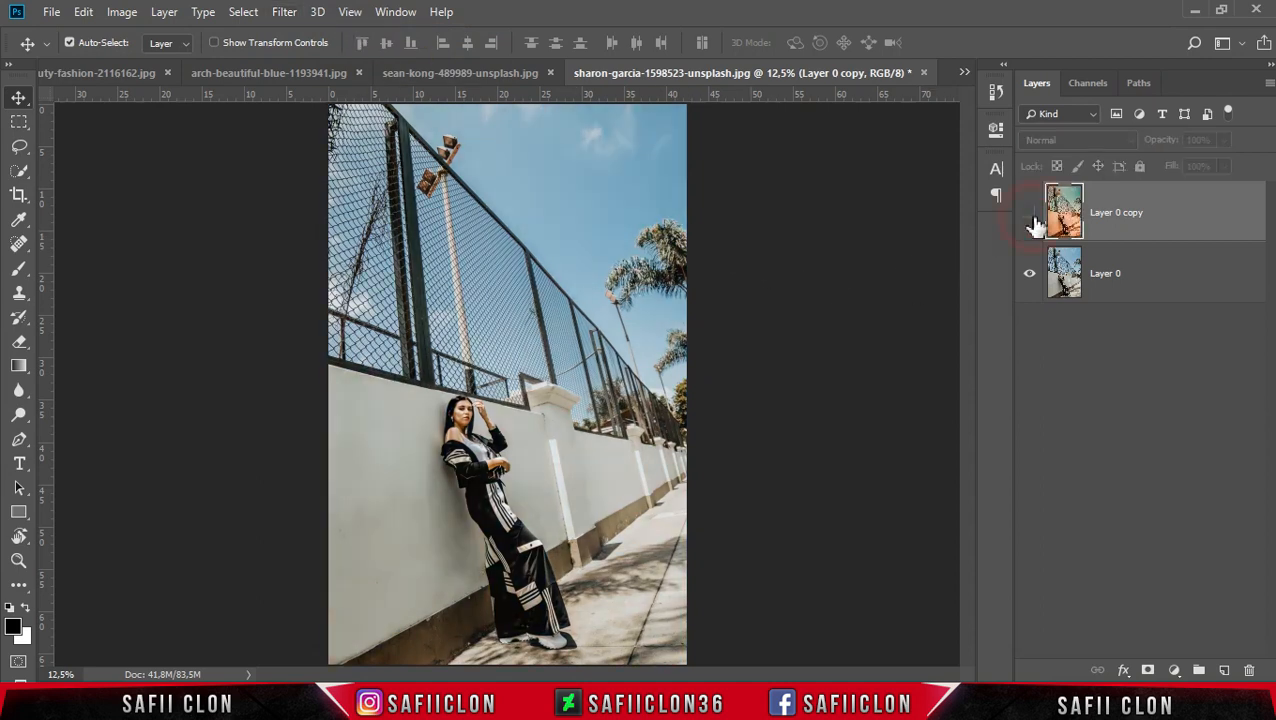
left_click(1030, 213)
left_click(1031, 215)
left_click(1031, 215)
left_click(1031, 215)
left_click(1031, 215)
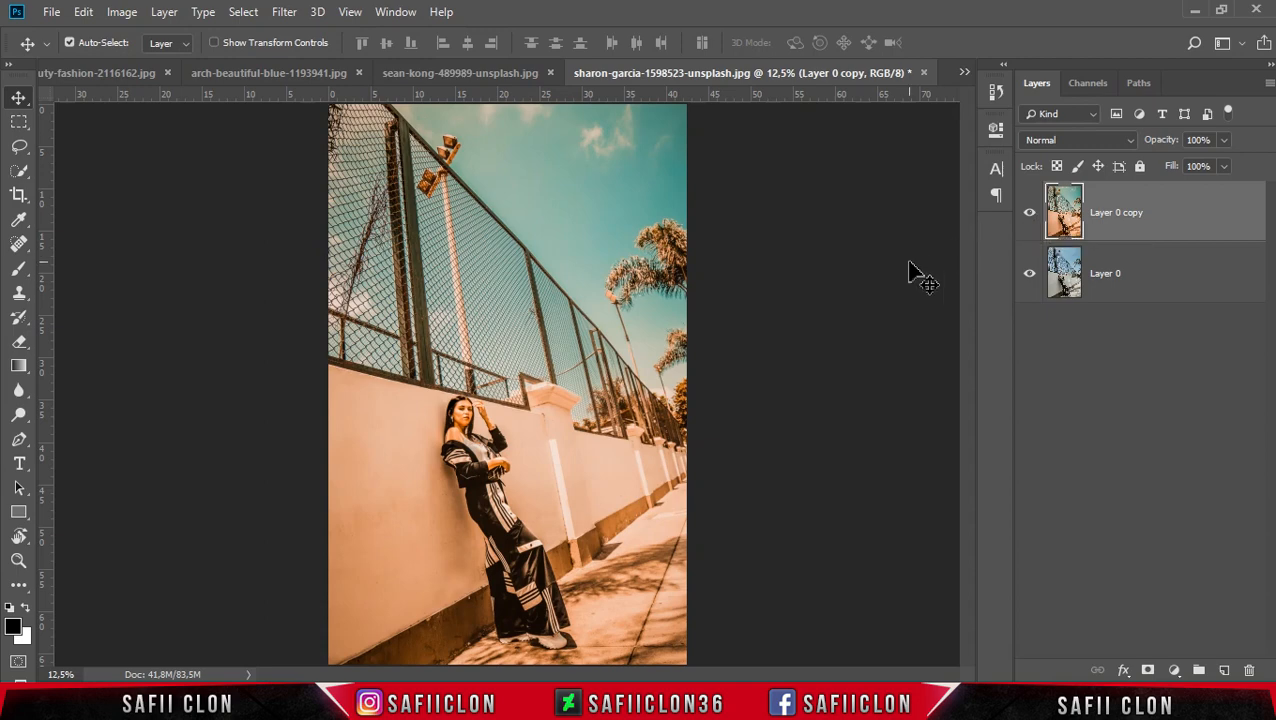
Review the edited goal-net and arch photos and return to the document beautiful-beauty-fashion-2116162.jpg
left_click(491, 75)
left_click(350, 76)
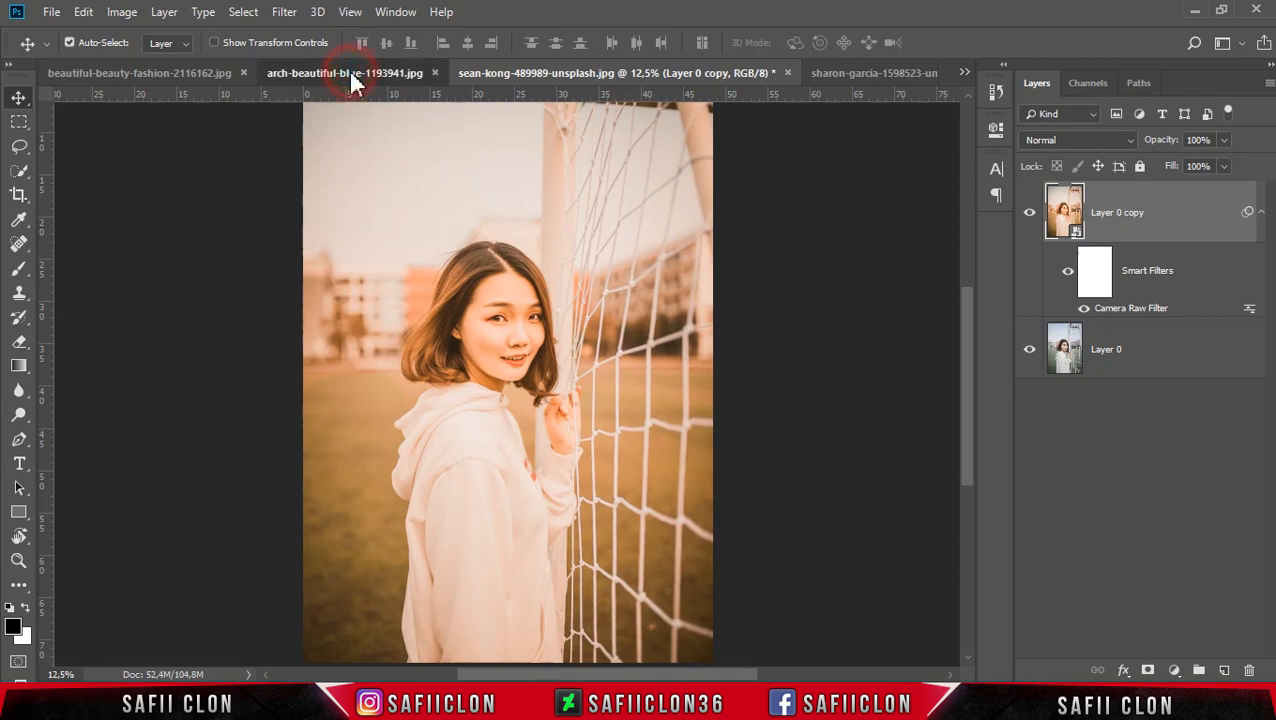
left_click(183, 76)
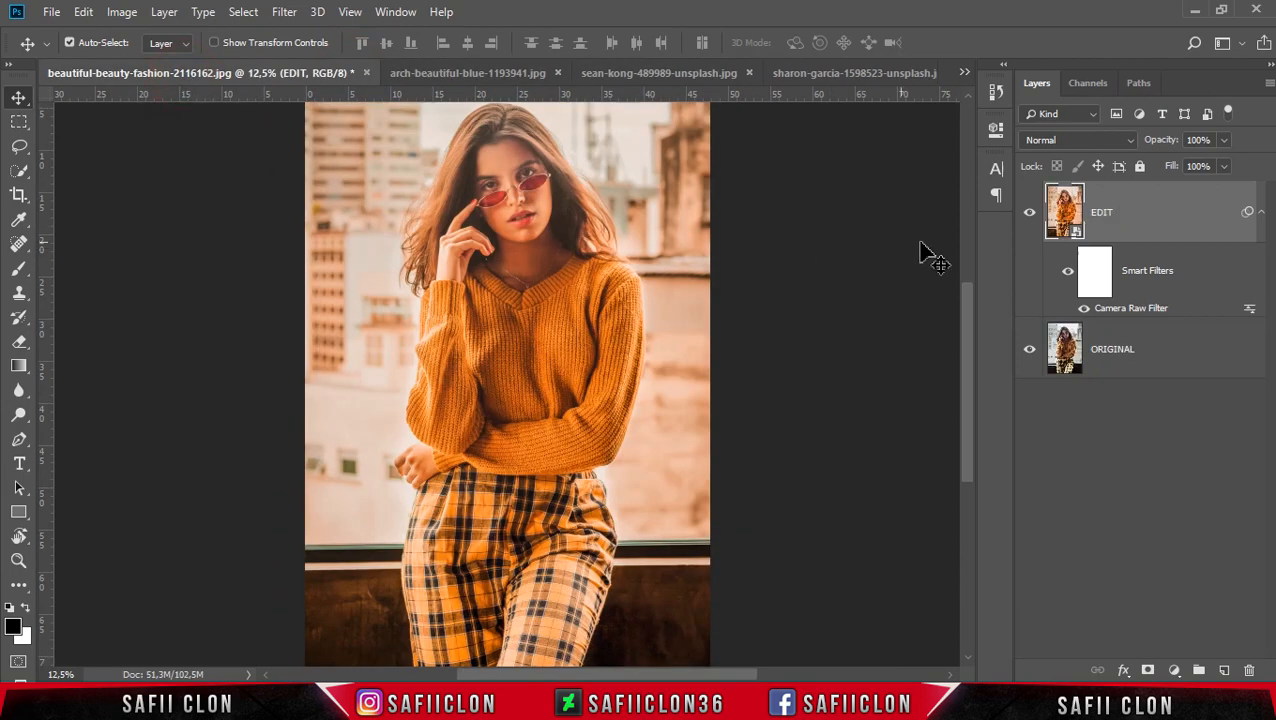
Toggle the EDIT layer's visibility to compare the warm edit with the ORIGINAL layer of the fashion photo, also at 8.33% zoom
left_click(1030, 213)
left_click(1030, 213)
left_click(1030, 213)
left_click(1030, 213)
left_click(1030, 213)
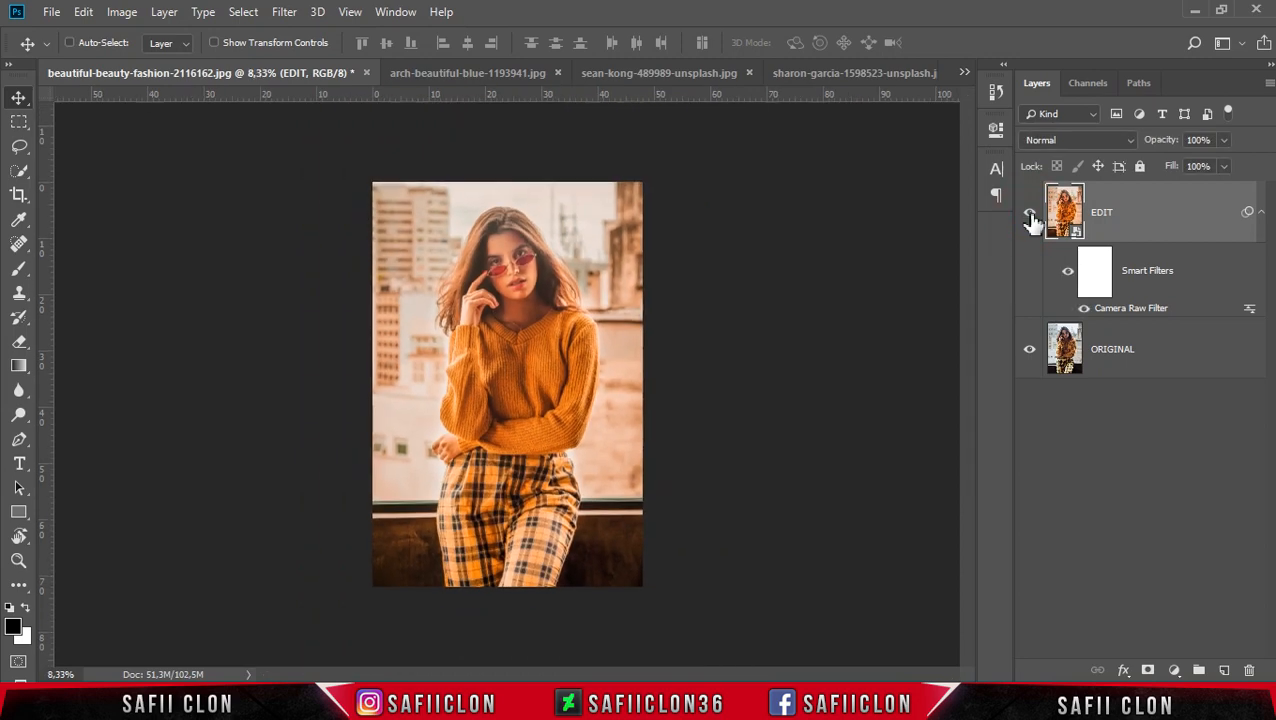
left_click(1030, 213)
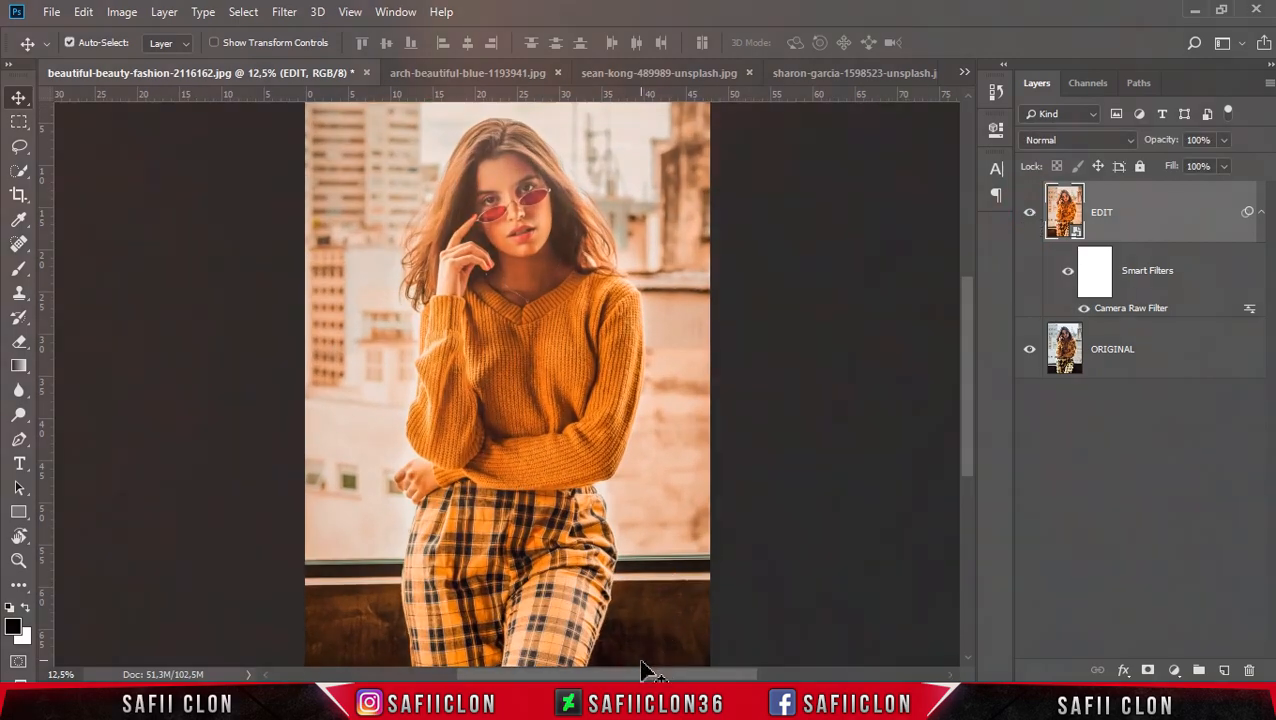